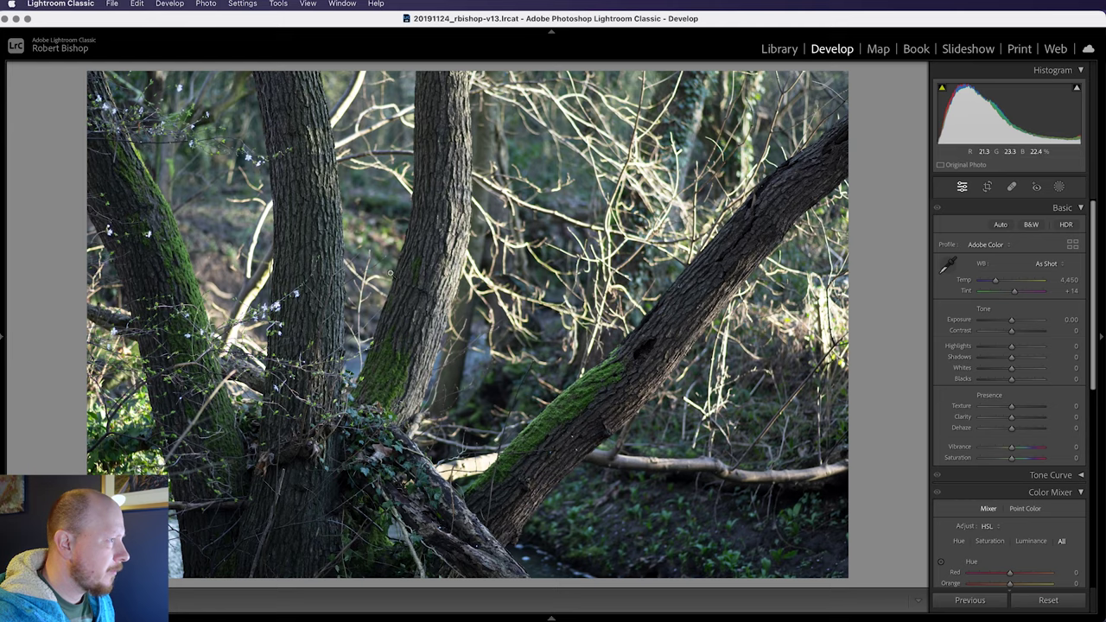
Examine the bark detail of the second tree trunk at close zoom, up to the photo's upper edge and blurred background.
{"action": "left_click", "coordinate": [302, 252]}
{"action": "left_click_drag", "start_coordinate": [331, 242], "coordinate": [498, 399]}
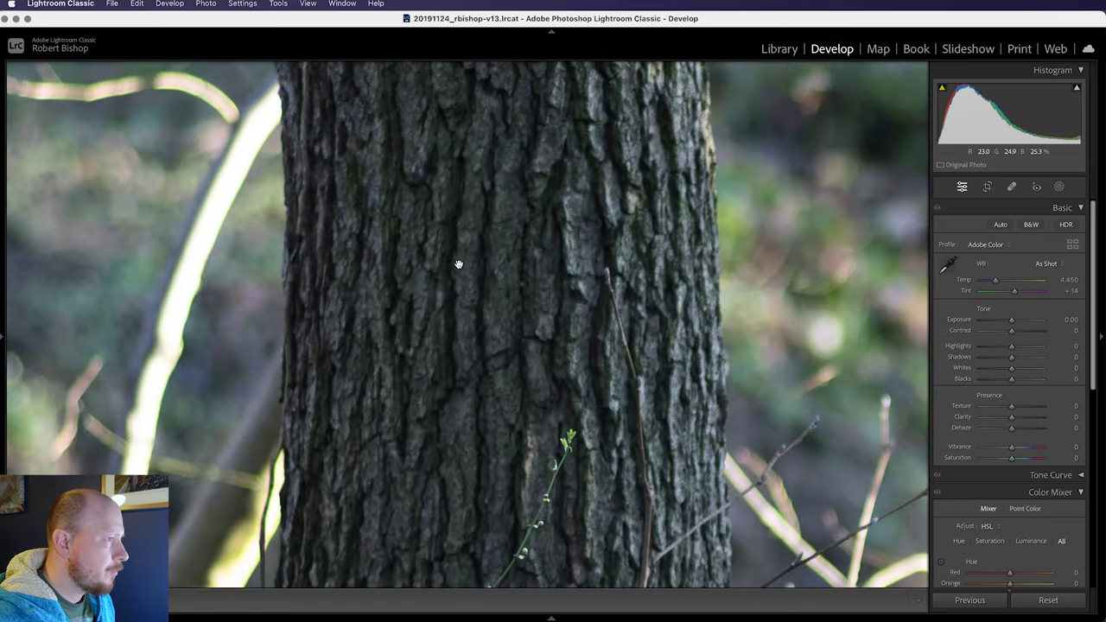
{"action": "left_click_drag", "start_coordinate": [459, 265], "coordinate": [500, 375]}
{"action": "scroll", "coordinate": [594, 297], "scroll_direction": "up", "scroll_amount": 5}
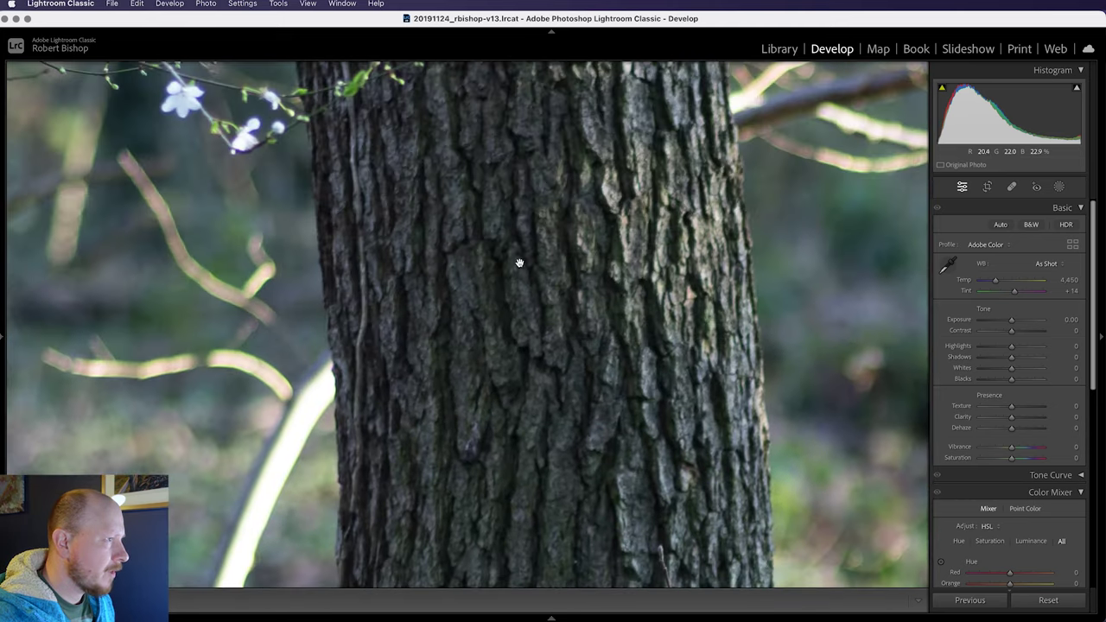
{"action": "scroll", "coordinate": [608, 340], "scroll_direction": "up", "scroll_amount": 5}
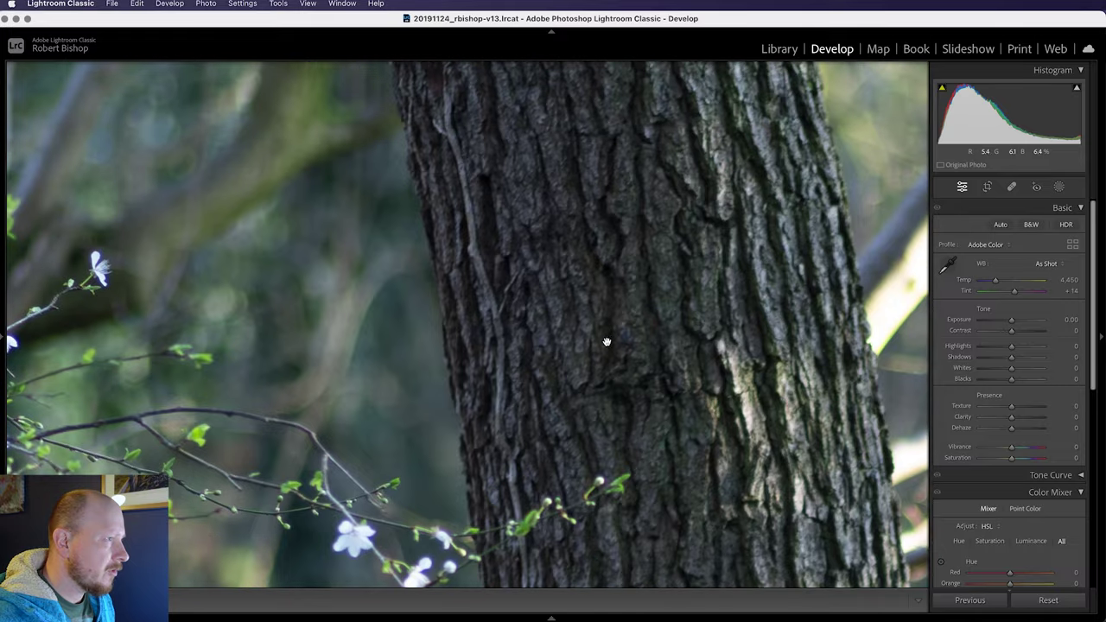
{"action": "scroll", "coordinate": [586, 329], "scroll_direction": "left", "scroll_amount": 5}
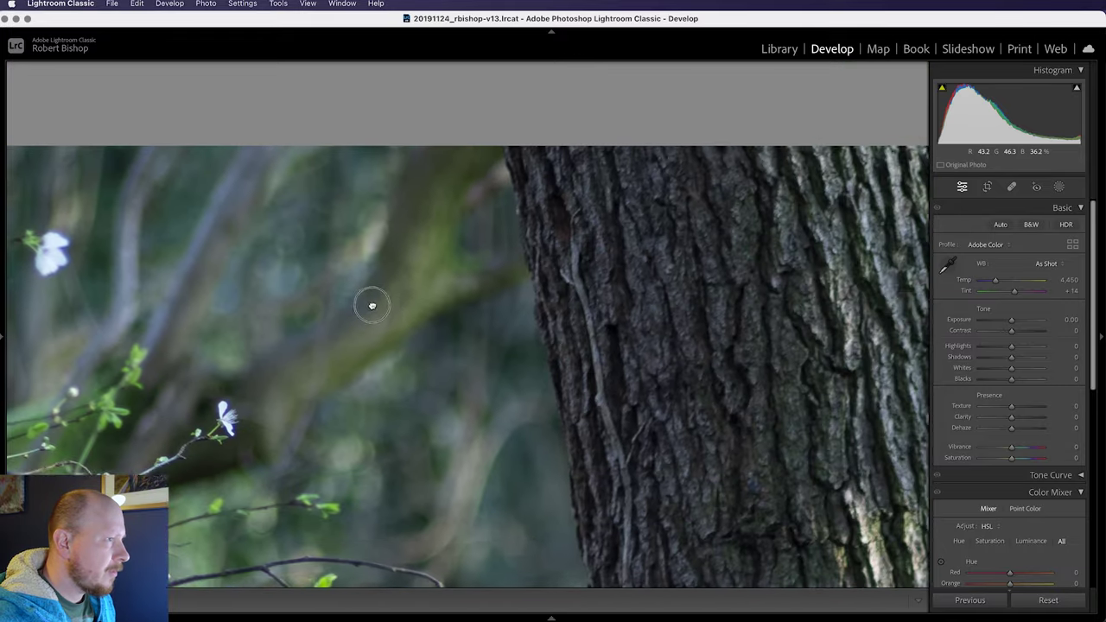
{"action": "left_click_drag", "start_coordinate": [373, 306], "coordinate": [586, 334]}
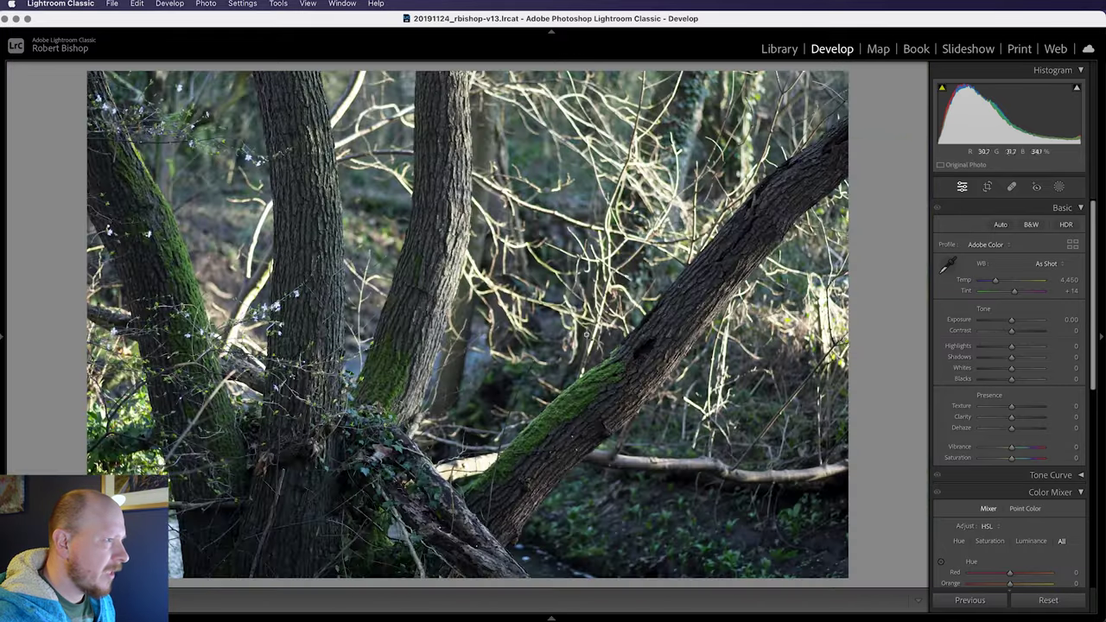
Examine the upper end of the diagonal trunk near the photo's right edge at close zoom.
{"action": "left_click", "coordinate": [822, 176]}
{"action": "left_click_drag", "start_coordinate": [827, 178], "coordinate": [648, 312]}
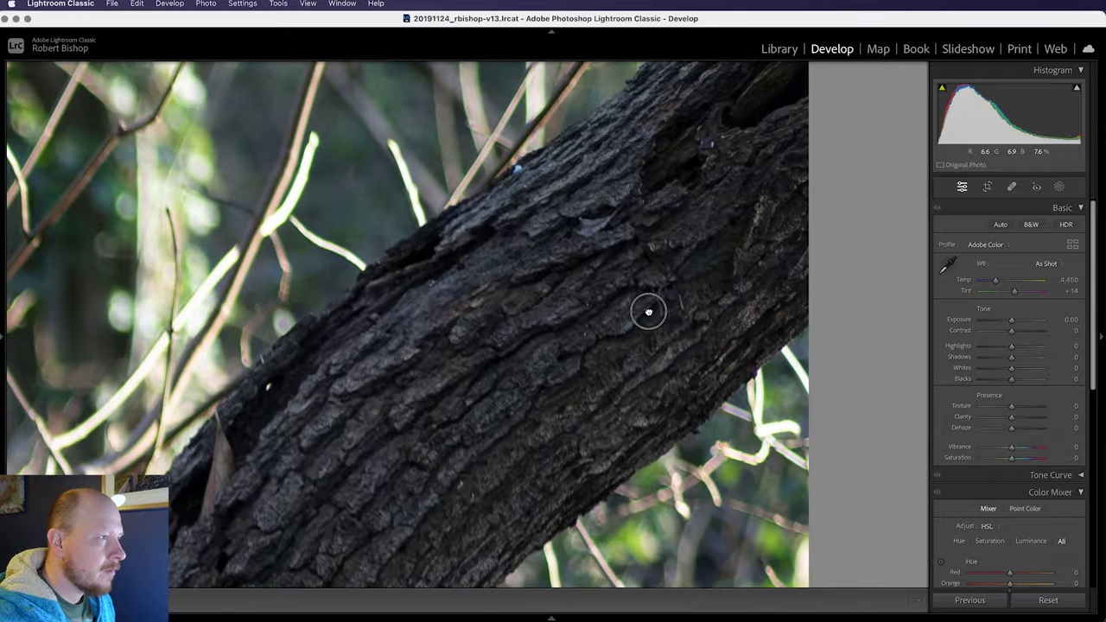
{"action": "left_click_drag", "start_coordinate": [731, 211], "coordinate": [742, 334]}
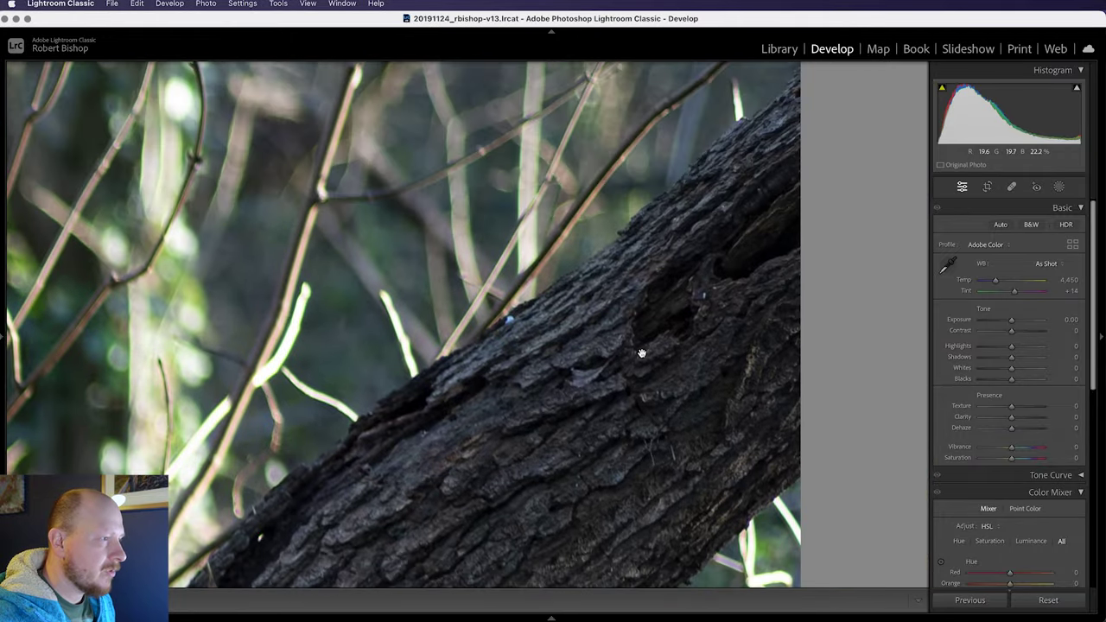
{"action": "left_click_drag", "start_coordinate": [759, 363], "coordinate": [722, 321]}
{"action": "left_click", "coordinate": [496, 331]}
Examine the white blossoms and twigs in the photo's upper-left corner at close zoom.
{"action": "left_click", "coordinate": [132, 132]}
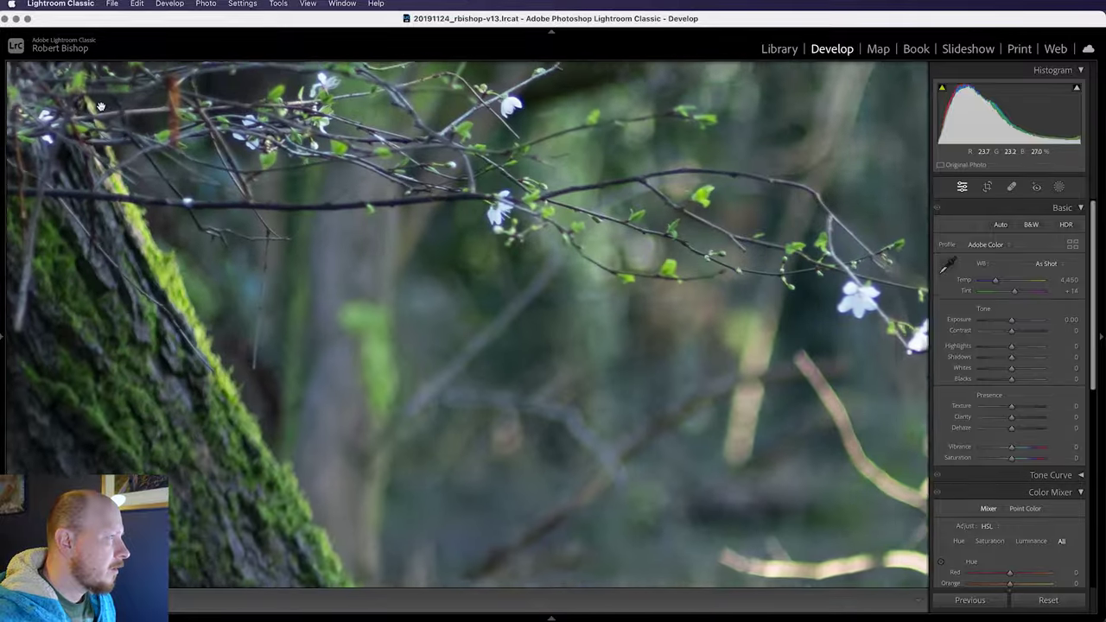
{"action": "left_click_drag", "start_coordinate": [103, 90], "coordinate": [371, 353]}
{"action": "left_click_drag", "start_coordinate": [233, 210], "coordinate": [252, 220]}
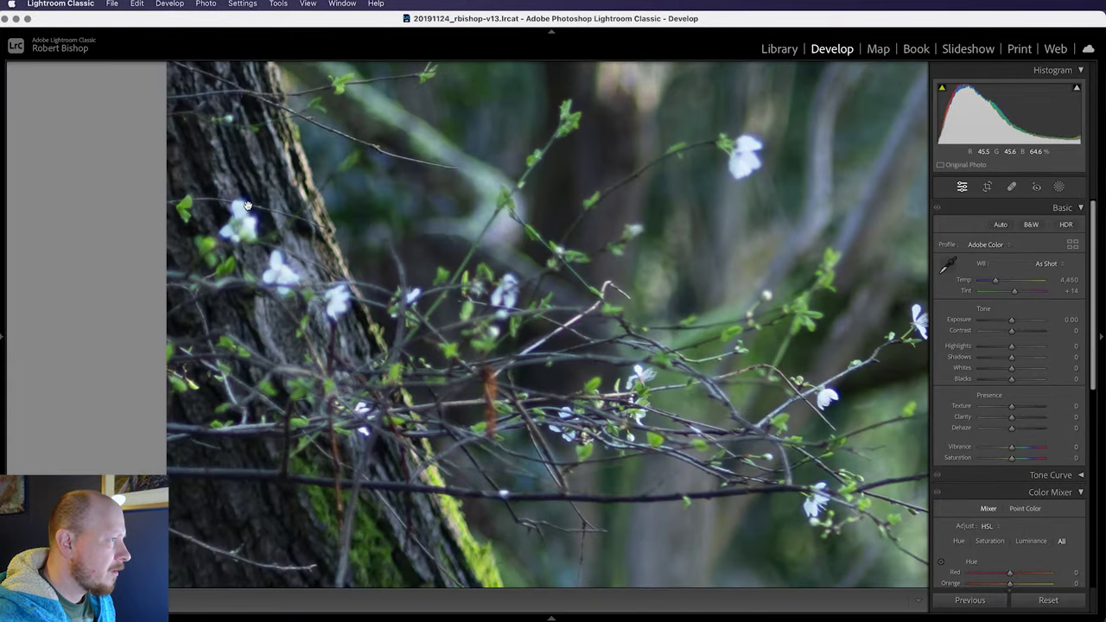
{"action": "left_click", "coordinate": [494, 312]}
Remove the green fringing from the photo by sampling a bright background branch's edge with the manual Defringe color selector.
{"action": "left_click", "coordinate": [514, 241]}
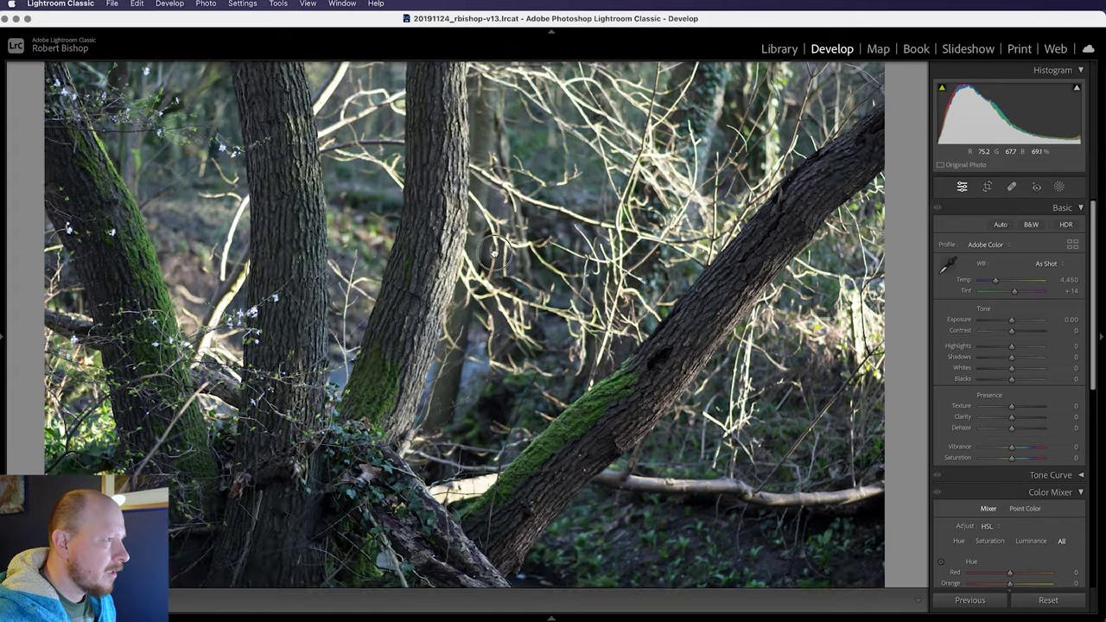
{"action": "scroll", "coordinate": [567, 331], "scroll_direction": "down", "scroll_amount": 5}
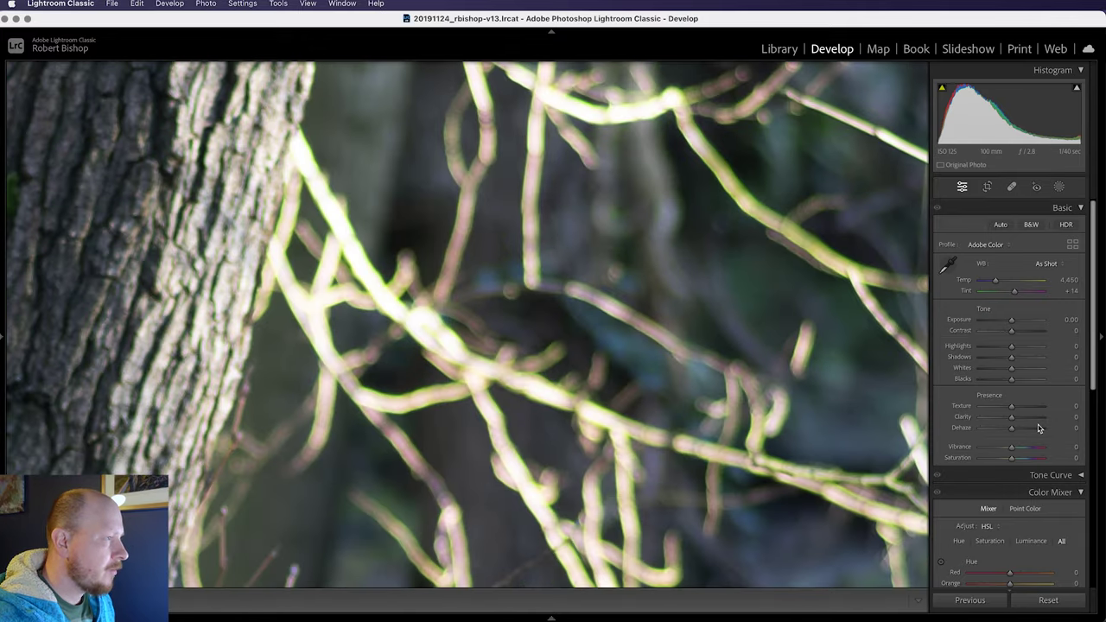
{"action": "scroll", "coordinate": [1039, 428], "scroll_direction": "down", "scroll_amount": 10}
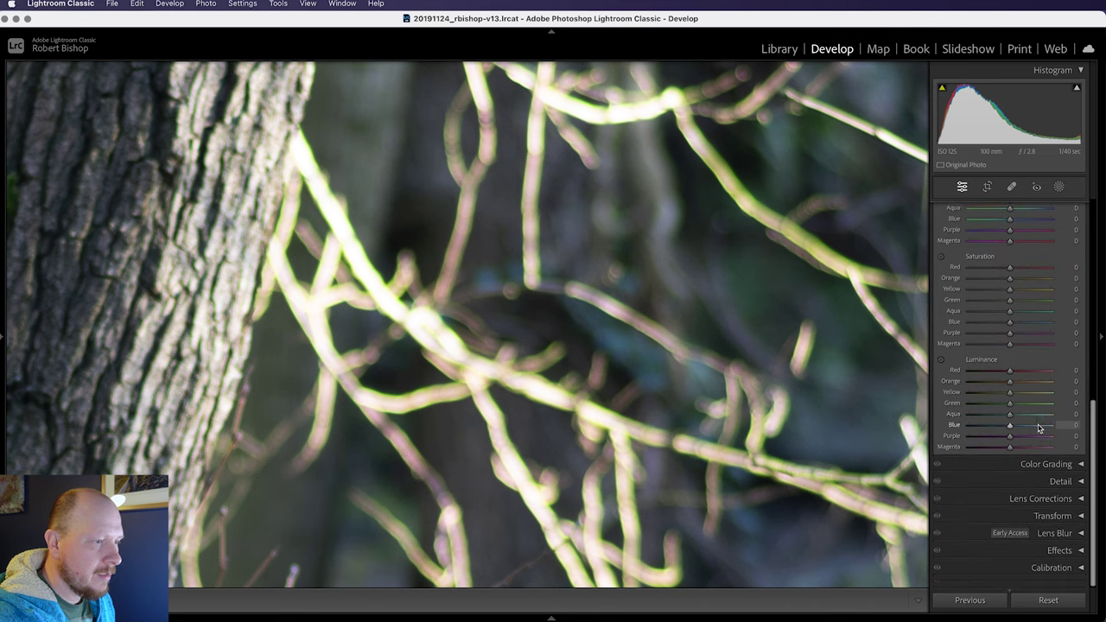
{"action": "left_click", "coordinate": [1066, 506]}
{"action": "scroll", "coordinate": [1024, 504], "scroll_direction": "down", "scroll_amount": 3}
{"action": "scroll", "coordinate": [1024, 505], "scroll_direction": "down", "scroll_amount": 3}
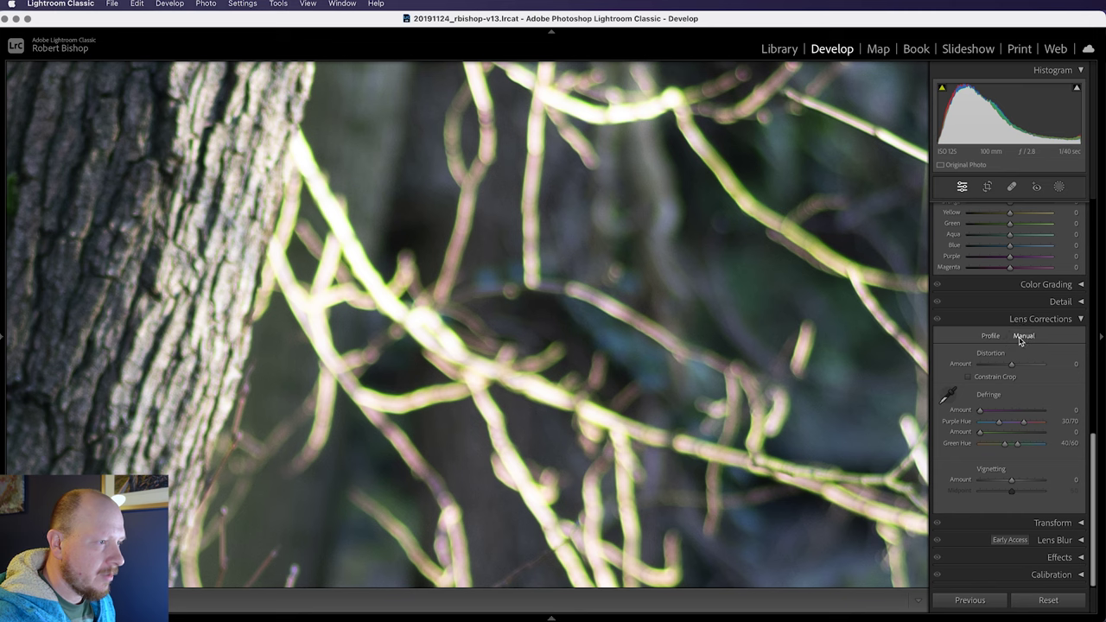
{"action": "left_click", "coordinate": [951, 397]}
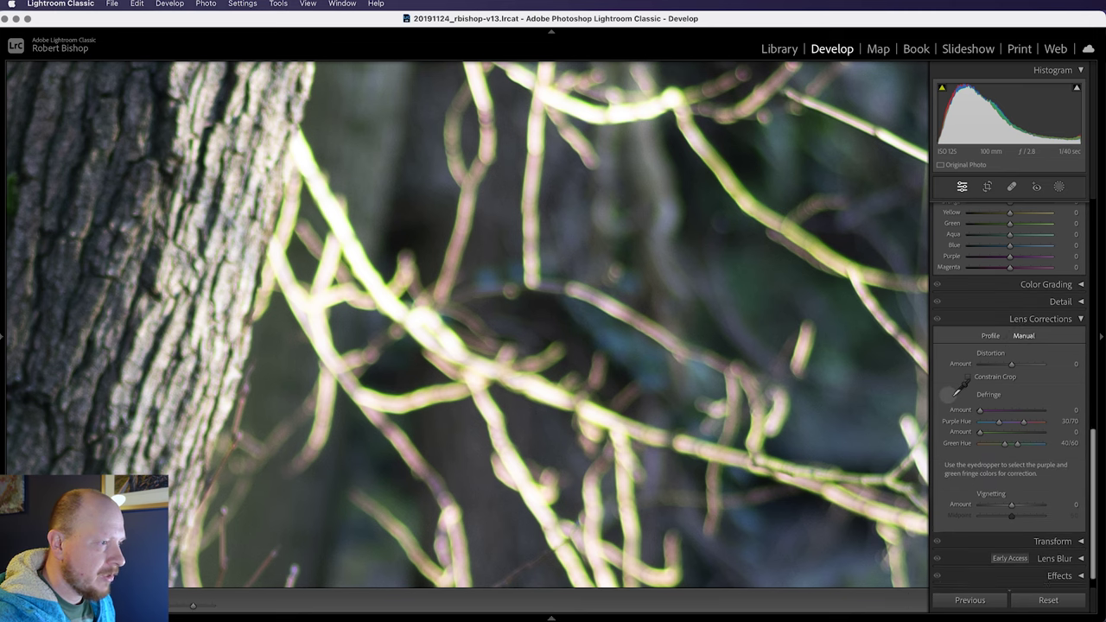
{"action": "left_click", "coordinate": [388, 270]}
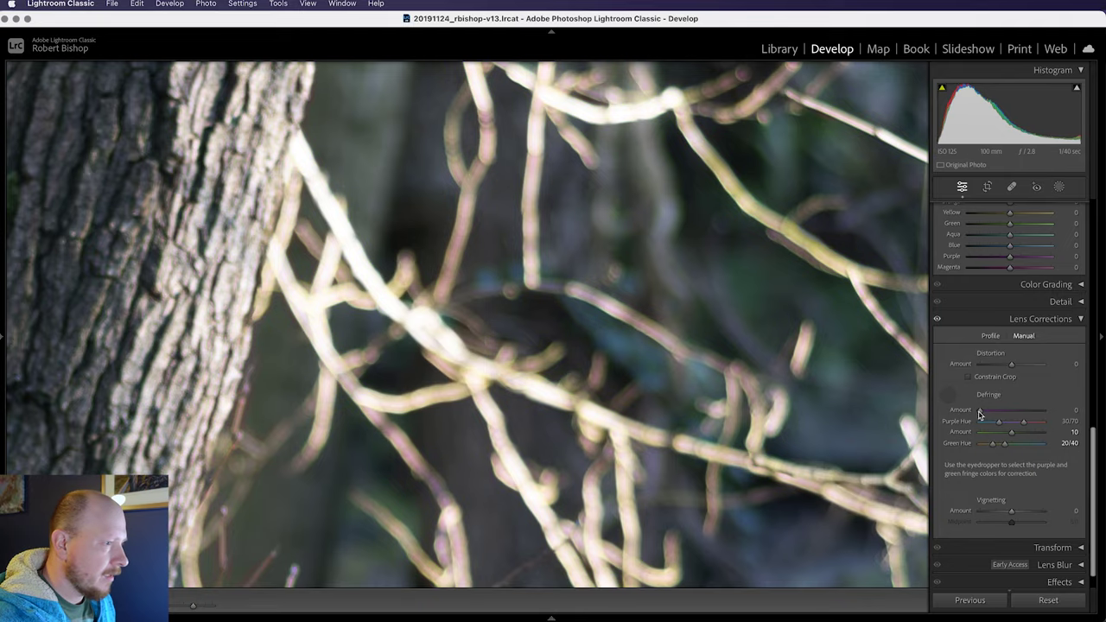
{"action": "left_click", "coordinate": [952, 395]}
{"action": "left_click", "coordinate": [654, 344]}
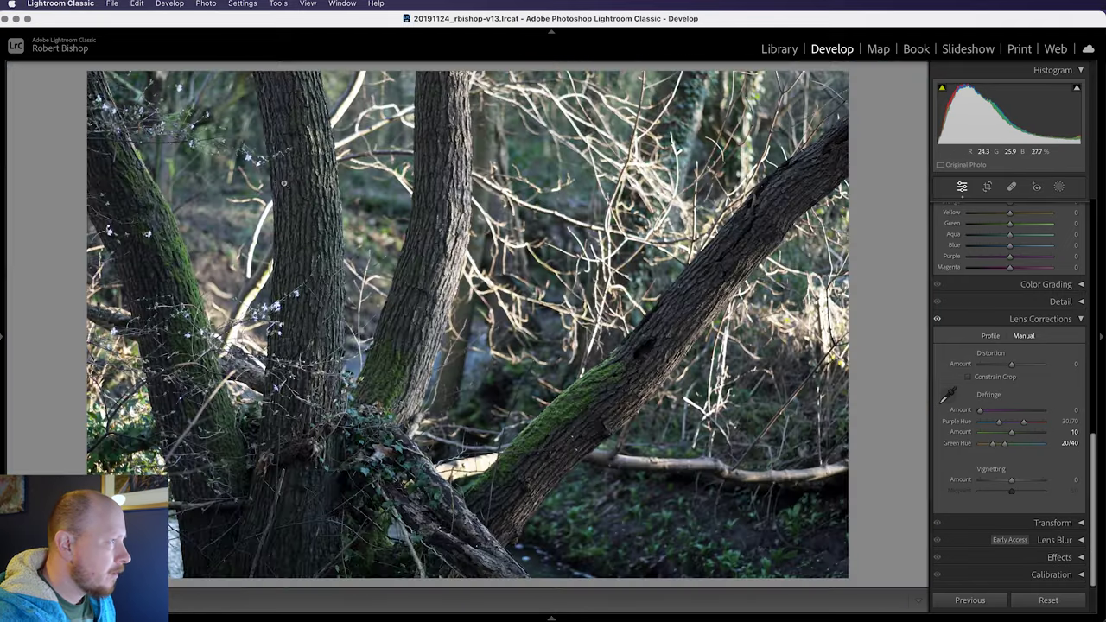
Remove the purple fringing by sampling the edge of a white blossom in the upper-left corner with the Defringe color selector.
{"action": "left_click", "coordinate": [187, 127]}
{"action": "left_click", "coordinate": [184, 128]}
{"action": "left_click", "coordinate": [132, 119]}
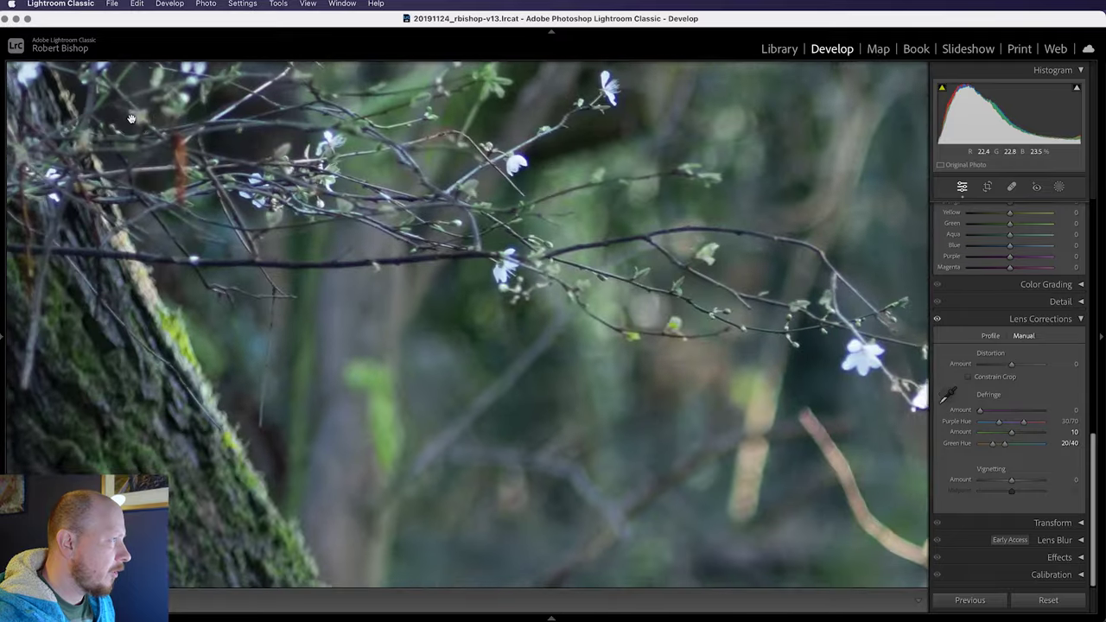
{"action": "left_click_drag", "start_coordinate": [130, 119], "coordinate": [461, 360]}
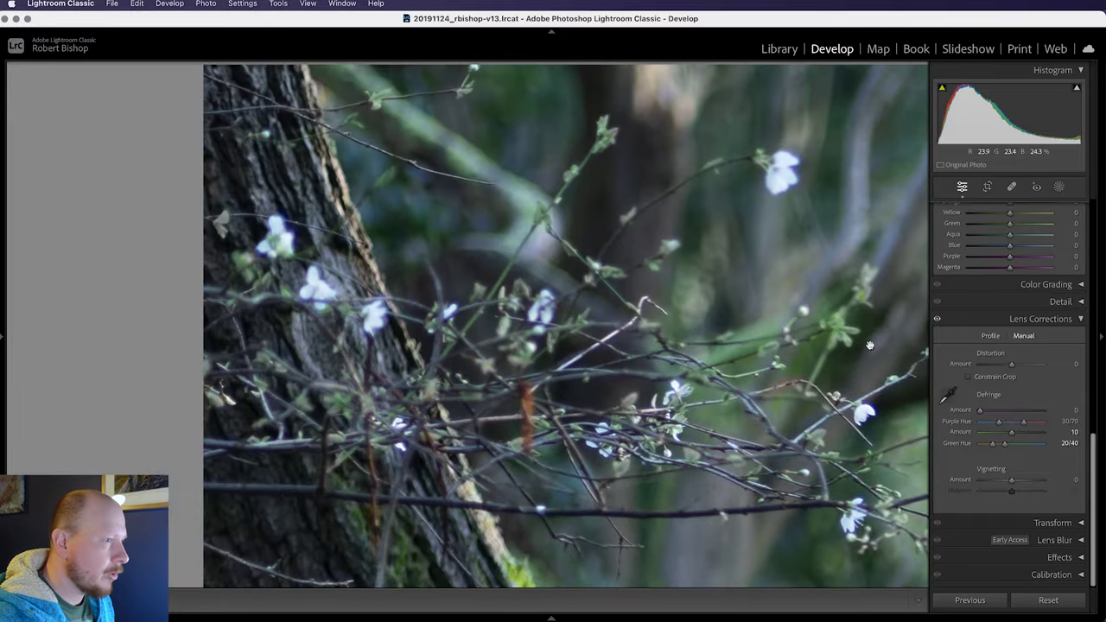
{"action": "left_click", "coordinate": [950, 394]}
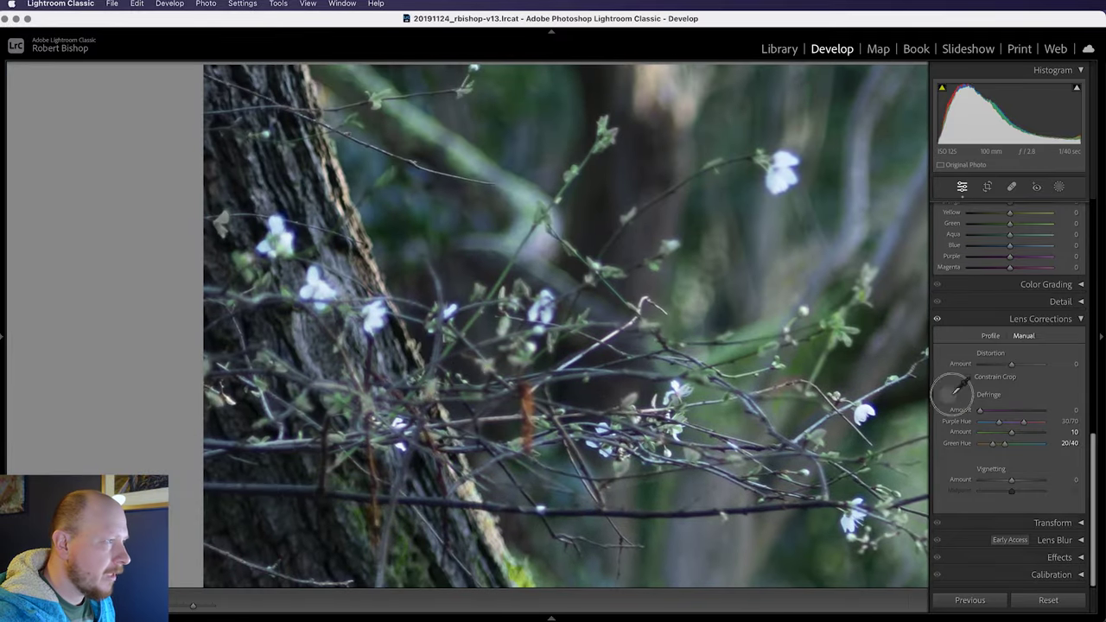
{"action": "left_click", "coordinate": [299, 227]}
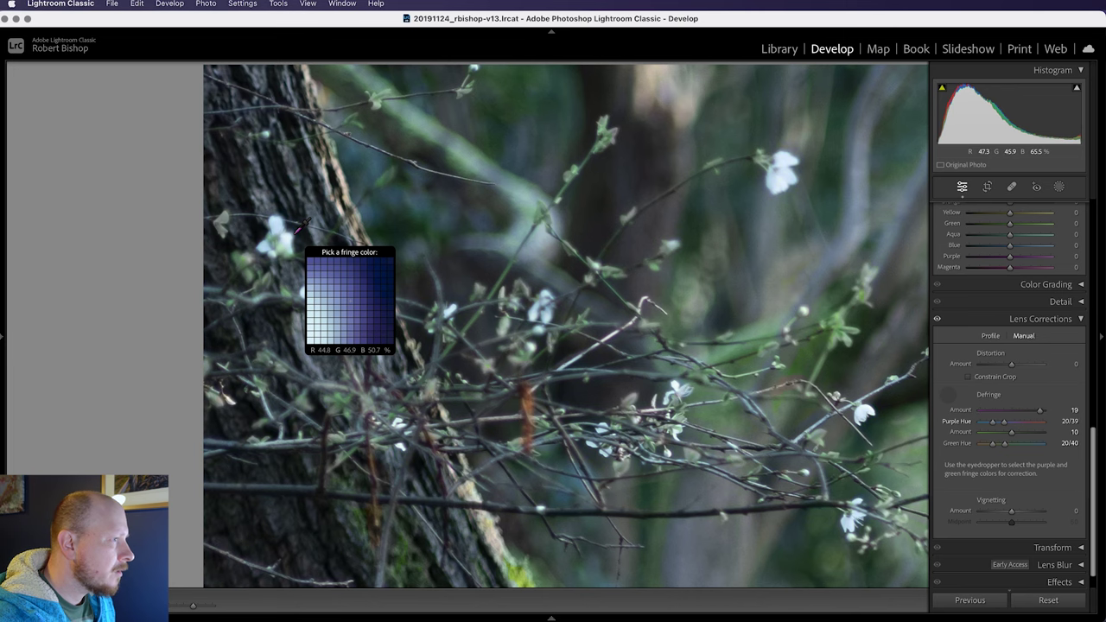
{"action": "left_click", "coordinate": [951, 394]}
Switch to the next photo and examine the second trunk's bark at close zoom, up to the photo's upper edge.
{"action": "key", "text": "Right"}
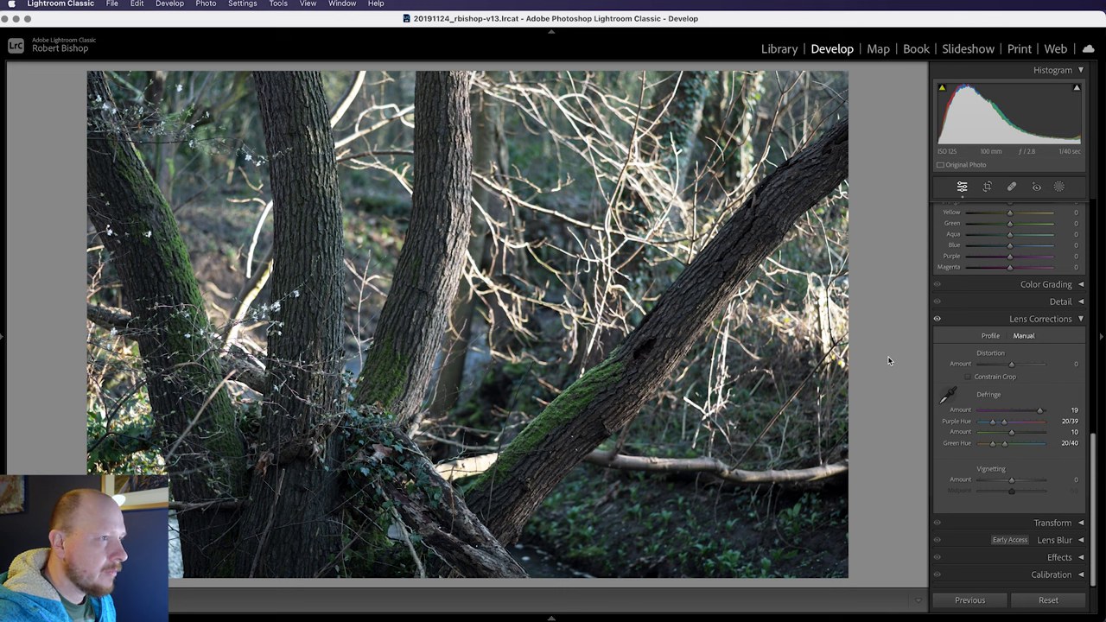
{"action": "key", "text": "Right"}
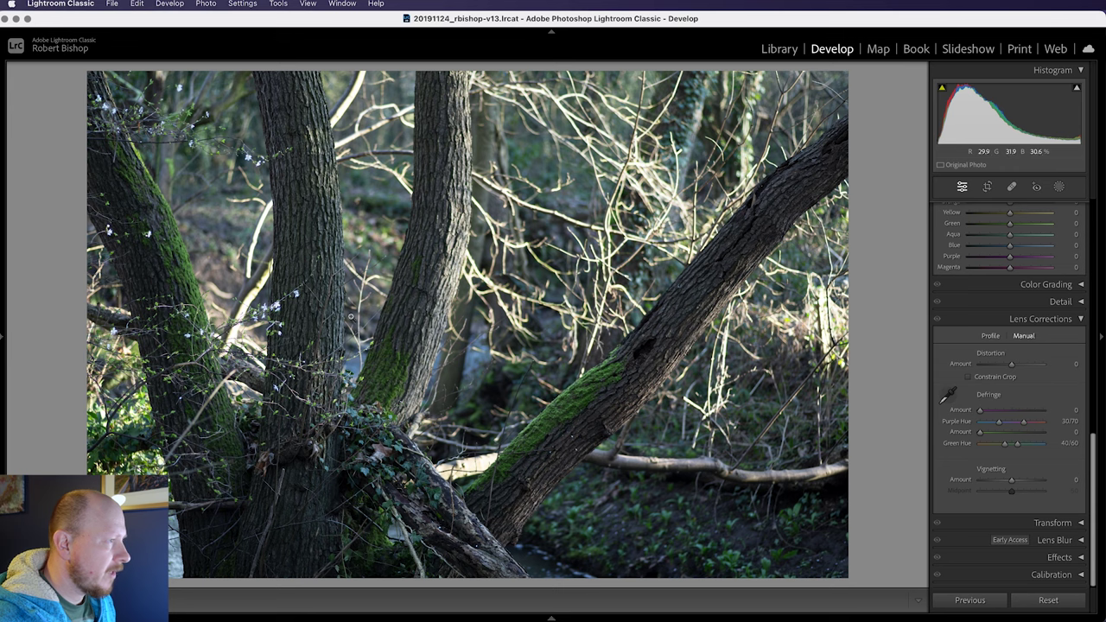
{"action": "left_click", "coordinate": [311, 260]}
{"action": "left_click_drag", "start_coordinate": [343, 205], "coordinate": [486, 400]}
{"action": "left_click_drag", "start_coordinate": [422, 311], "coordinate": [508, 335]}
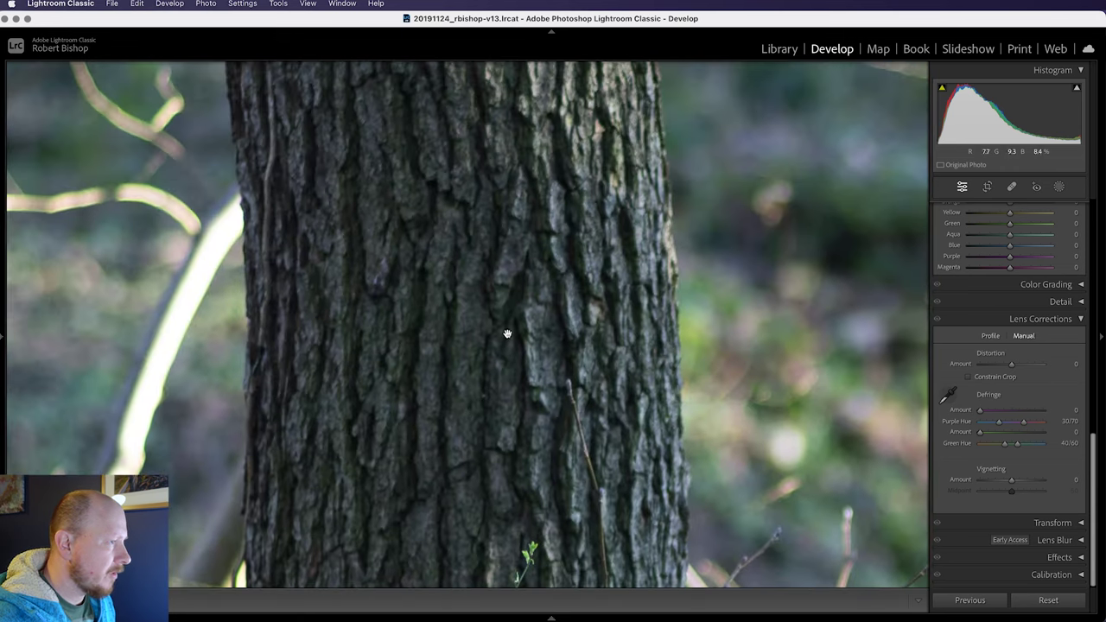
{"action": "left_click_drag", "start_coordinate": [484, 266], "coordinate": [496, 452]}
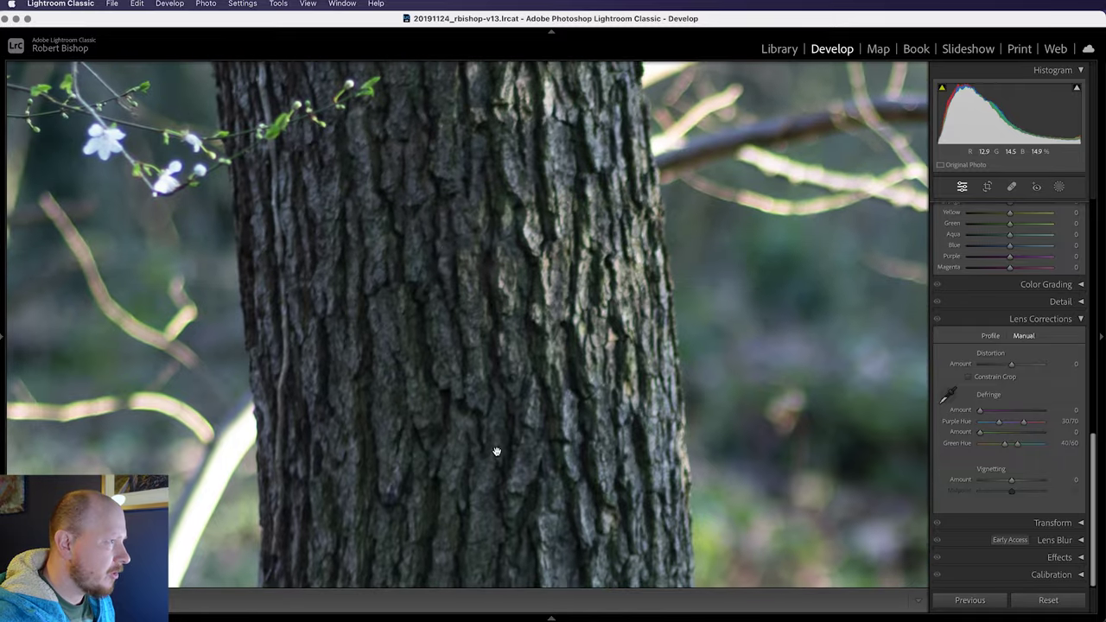
{"action": "left_click_drag", "start_coordinate": [457, 248], "coordinate": [501, 470]}
{"action": "left_click_drag", "start_coordinate": [476, 274], "coordinate": [549, 546]}
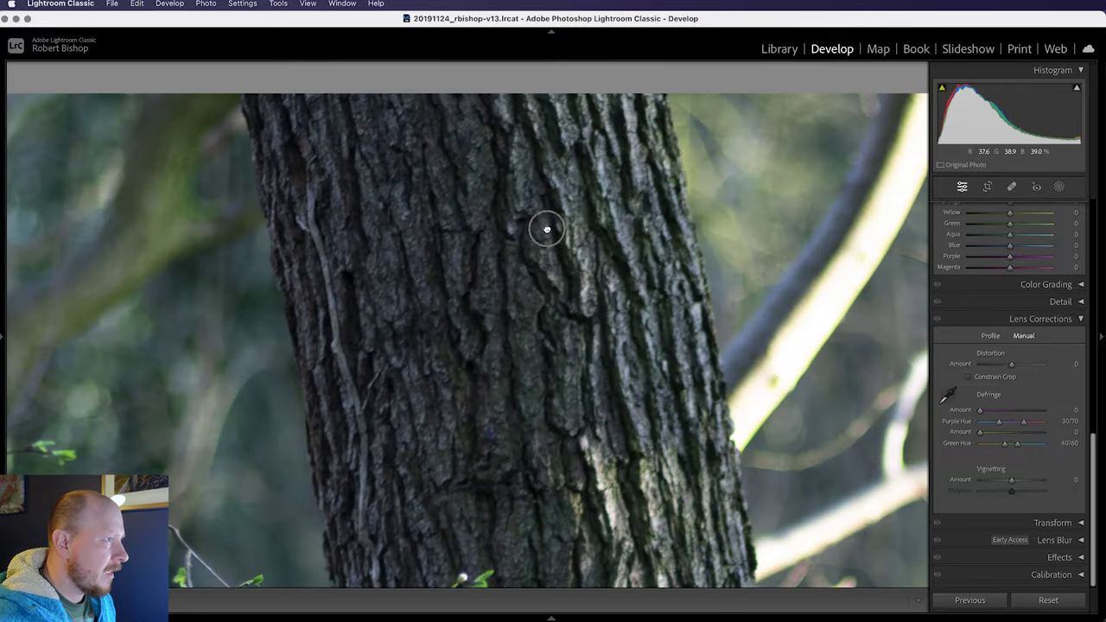
{"action": "left_click_drag", "start_coordinate": [544, 227], "coordinate": [509, 290]}
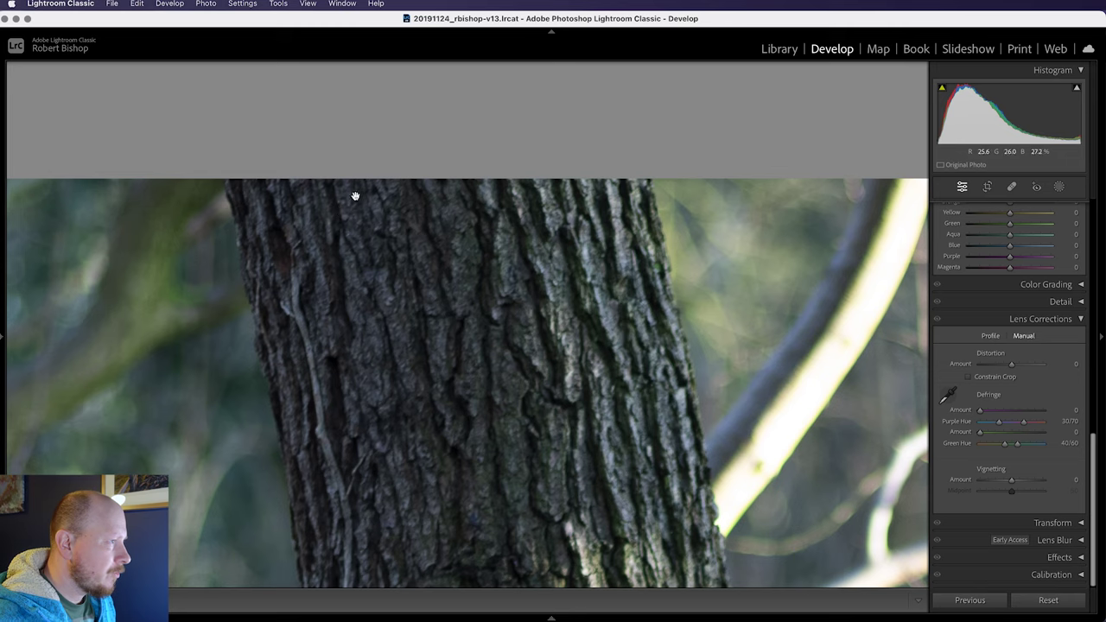
{"action": "left_click_drag", "start_coordinate": [558, 357], "coordinate": [415, 7]}
{"action": "left_click_drag", "start_coordinate": [471, 337], "coordinate": [496, 11]}
Switch to the next photo and examine the bark of the middle trunks and the nearby branches at close zoom.
{"action": "key", "text": "Right"}
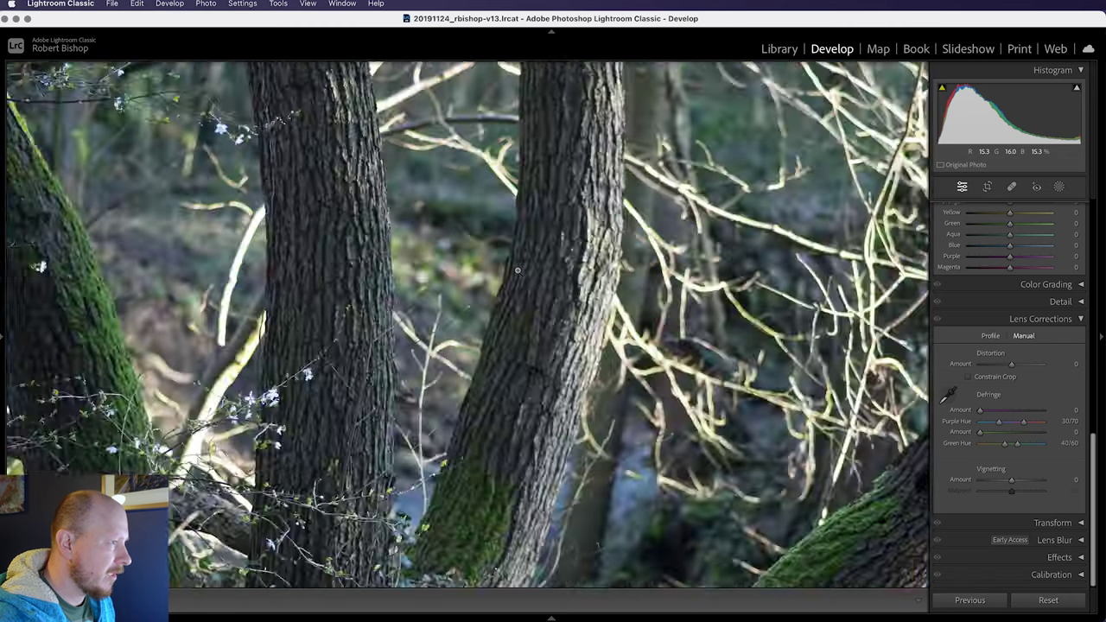
{"action": "left_click", "coordinate": [517, 270]}
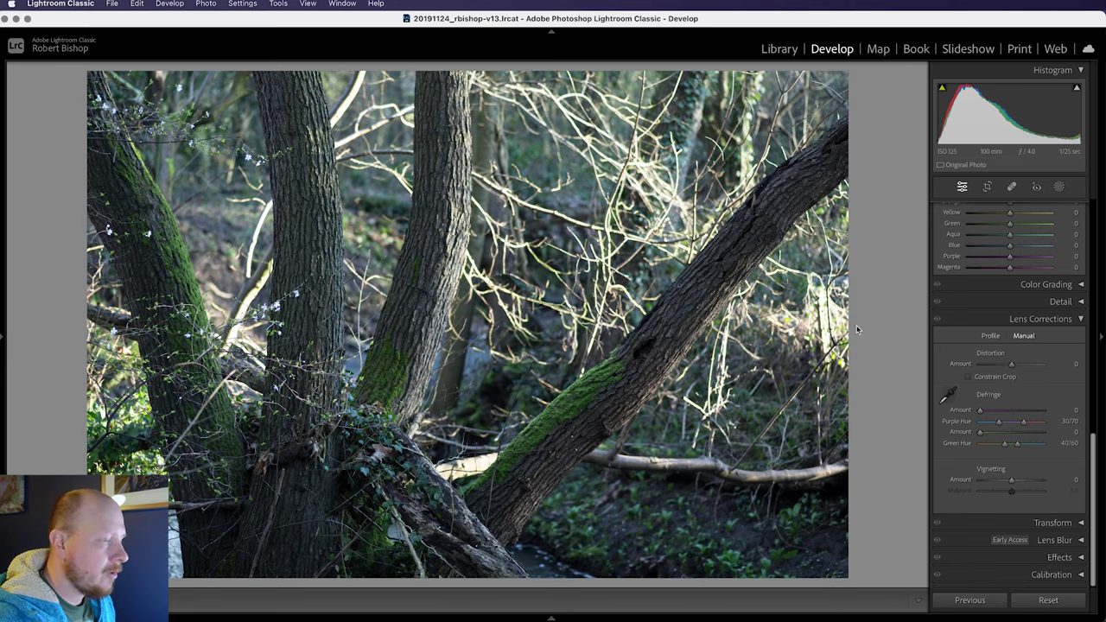
{"action": "left_click", "coordinate": [424, 291]}
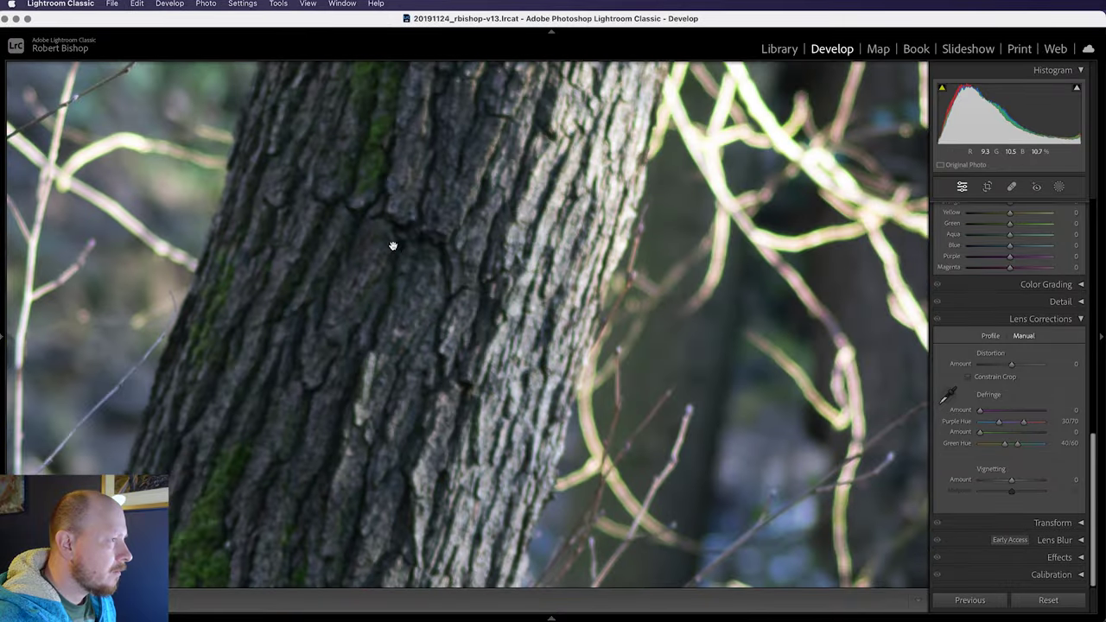
{"action": "left_click_drag", "start_coordinate": [410, 247], "coordinate": [528, 352]}
{"action": "left_click_drag", "start_coordinate": [471, 301], "coordinate": [730, 274]}
{"action": "left_click_drag", "start_coordinate": [414, 310], "coordinate": [691, 354]}
{"action": "left_click_drag", "start_coordinate": [382, 252], "coordinate": [581, 428]}
{"action": "left_click_drag", "start_coordinate": [529, 279], "coordinate": [503, 441]}
{"action": "left_click_drag", "start_coordinate": [478, 268], "coordinate": [471, 350]}
Examine the corner blossoms, the mossy trunk and the second trunk at close zoom in the same photo.
{"action": "left_click_drag", "start_coordinate": [129, 209], "coordinate": [352, 283]}
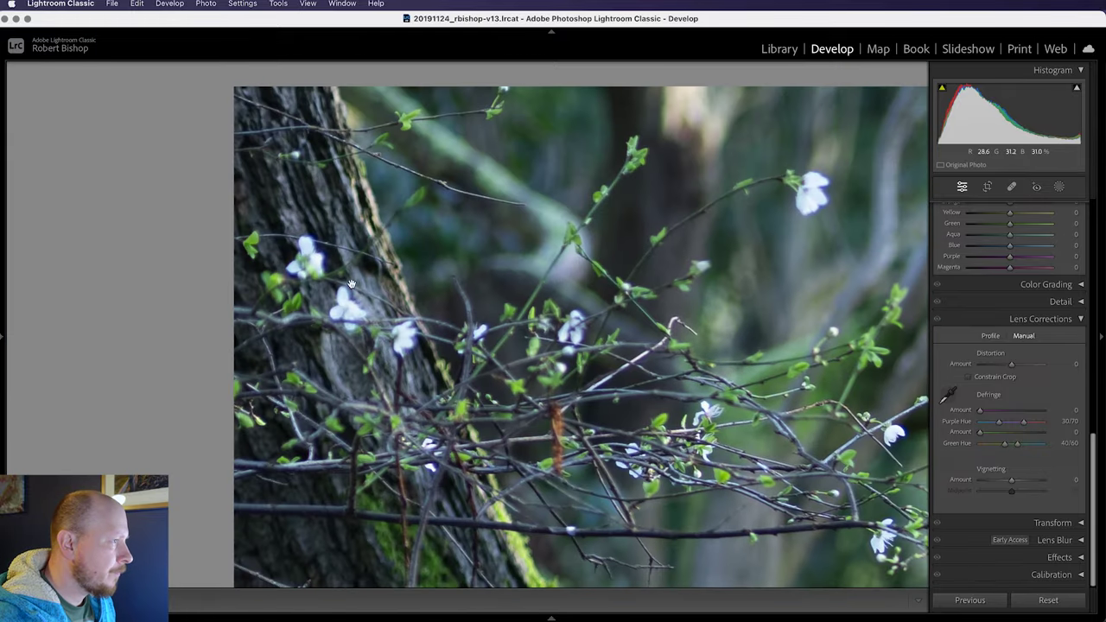
{"action": "left_click_drag", "start_coordinate": [420, 395], "coordinate": [389, 176]}
{"action": "left_click_drag", "start_coordinate": [453, 445], "coordinate": [280, 208]}
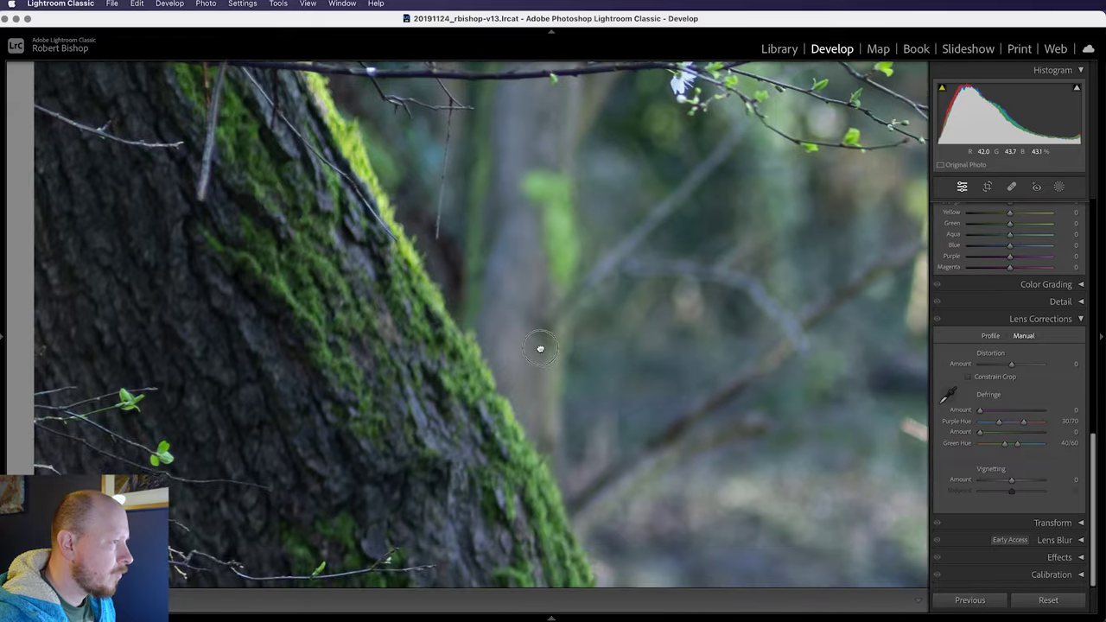
{"action": "left_click_drag", "start_coordinate": [549, 353], "coordinate": [368, 258]}
{"action": "left_click_drag", "start_coordinate": [606, 377], "coordinate": [338, 108]}
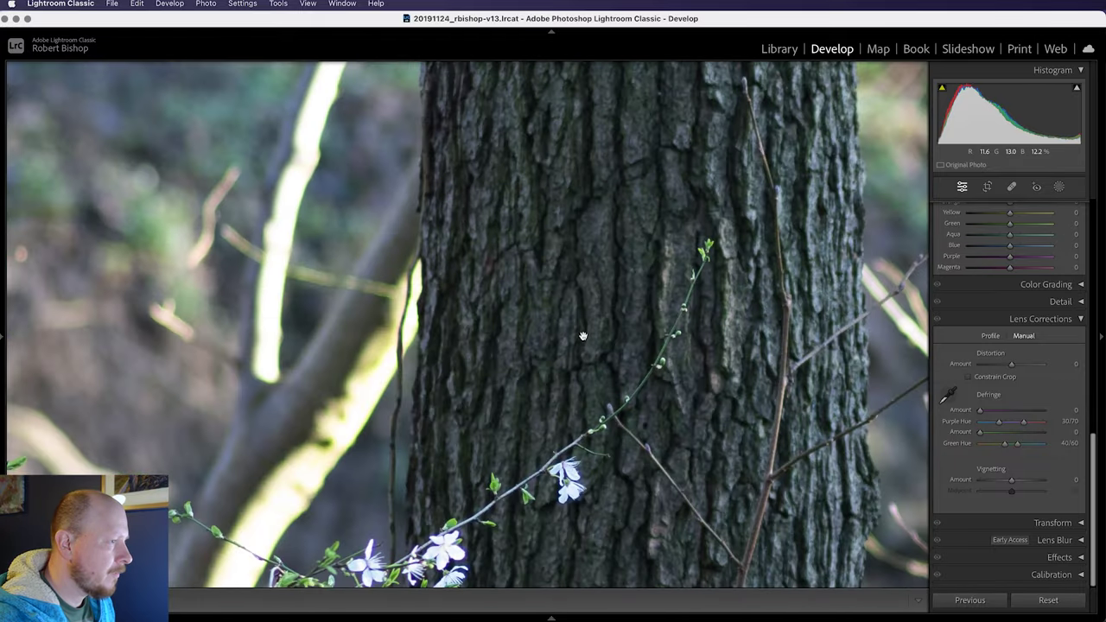
{"action": "left_click", "coordinate": [582, 333]}
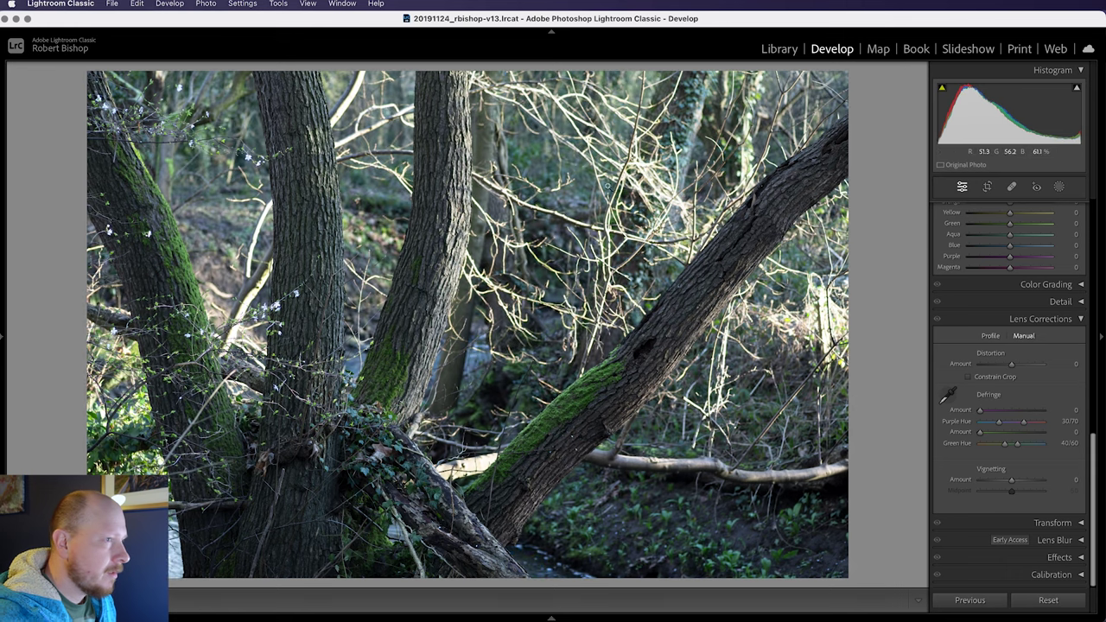
Examine the top of the second trunk and the bright branches beside it at close zoom in the following photo.
{"action": "left_click", "coordinate": [294, 241]}
{"action": "left_click_drag", "start_coordinate": [319, 213], "coordinate": [504, 526]}
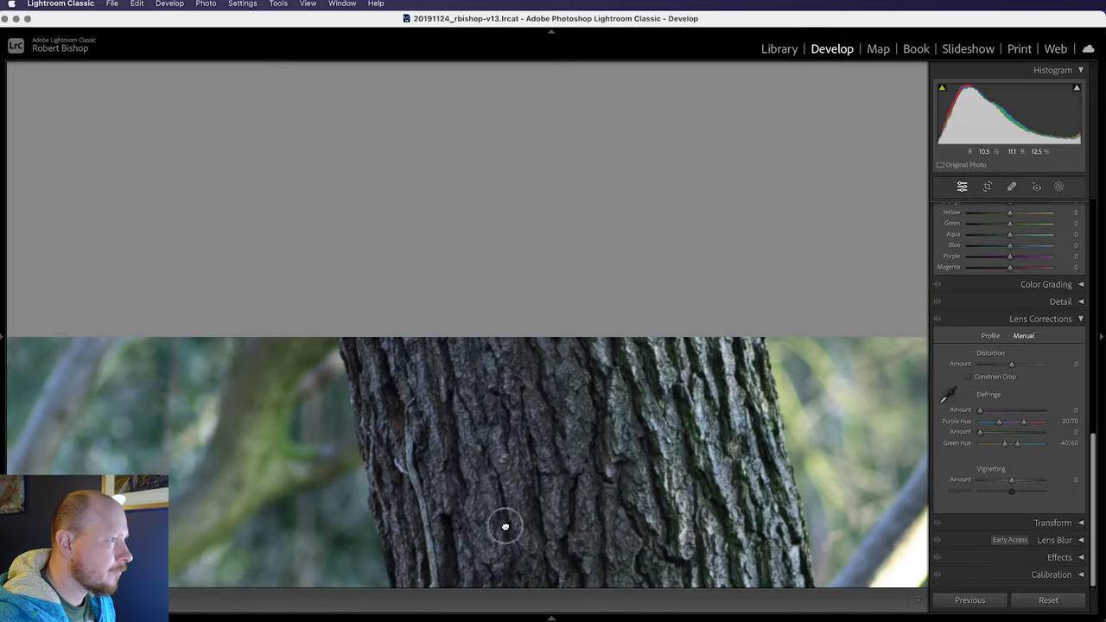
{"action": "left_click_drag", "start_coordinate": [552, 477], "coordinate": [452, 455]}
{"action": "left_click_drag", "start_coordinate": [501, 421], "coordinate": [606, 378]}
{"action": "left_click_drag", "start_coordinate": [838, 449], "coordinate": [396, 323]}
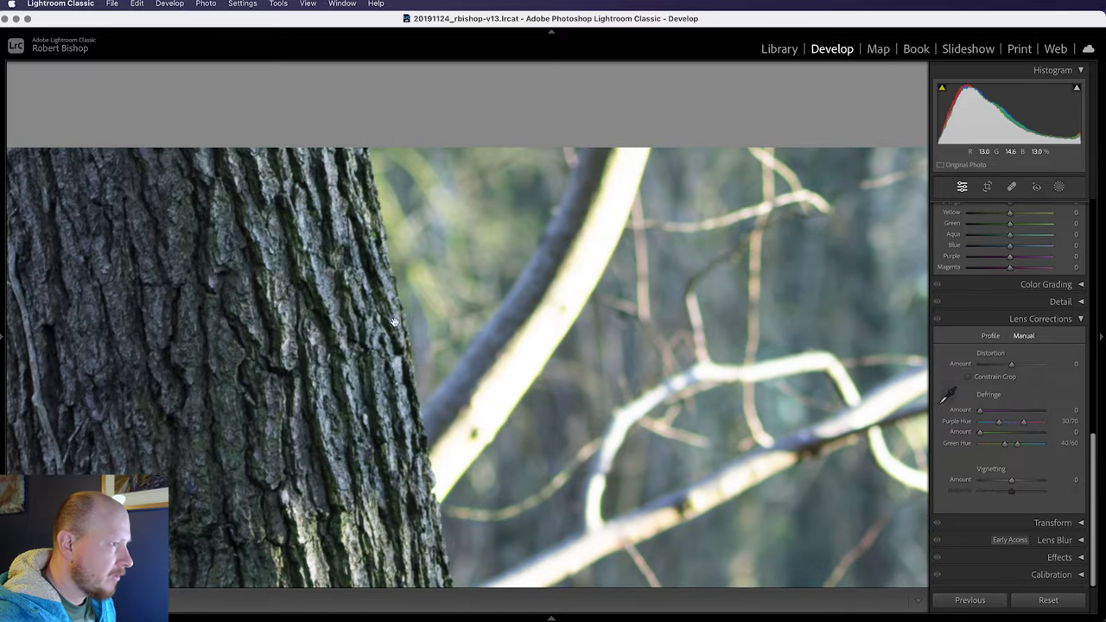
Examine the bark and hollow at the upper end of the leaning trunk at close zoom in the same photo.
{"action": "left_click_drag", "start_coordinate": [662, 325], "coordinate": [200, 282]}
{"action": "left_click", "coordinate": [642, 261]}
{"action": "left_click", "coordinate": [837, 137]}
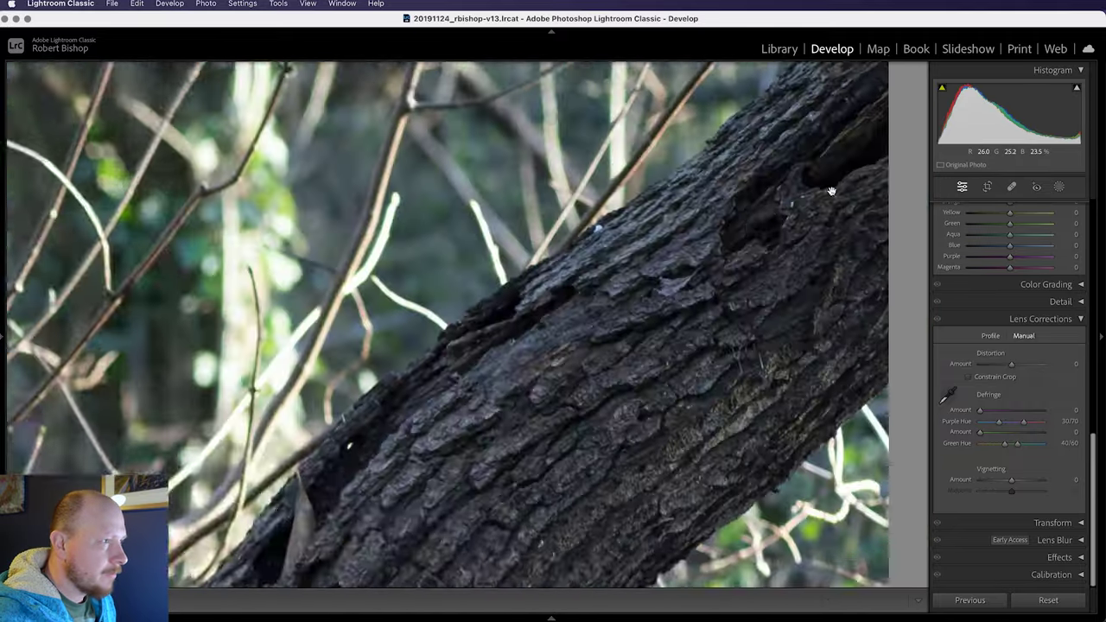
{"action": "left_click_drag", "start_coordinate": [822, 202], "coordinate": [563, 264]}
{"action": "left_click_drag", "start_coordinate": [560, 355], "coordinate": [580, 228]}
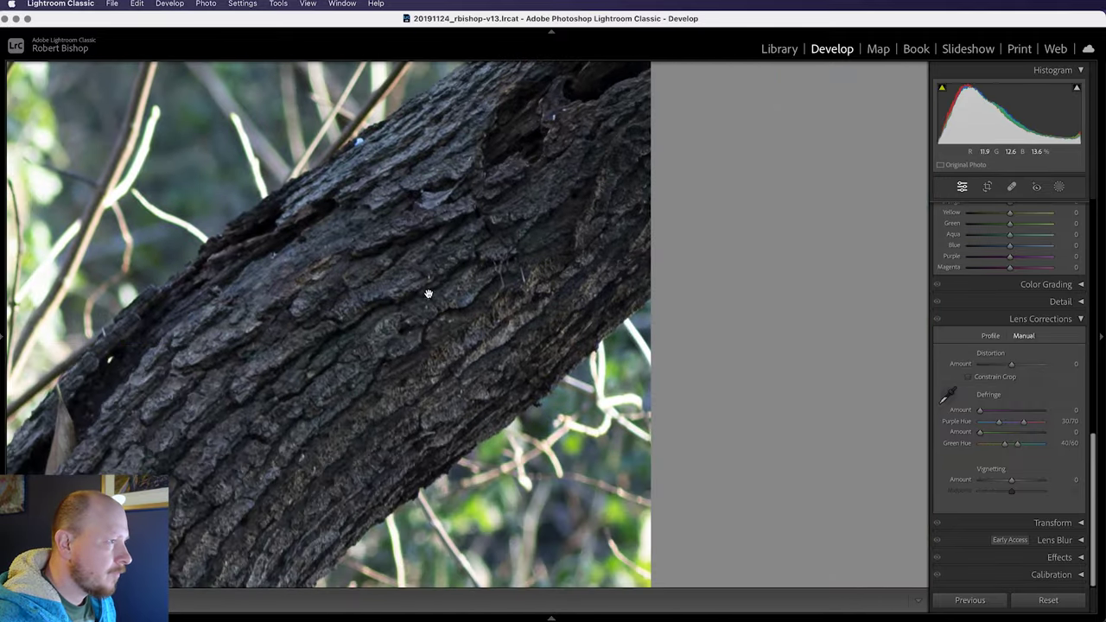
{"action": "left_click_drag", "start_coordinate": [427, 296], "coordinate": [491, 328]}
{"action": "left_click", "coordinate": [491, 328]}
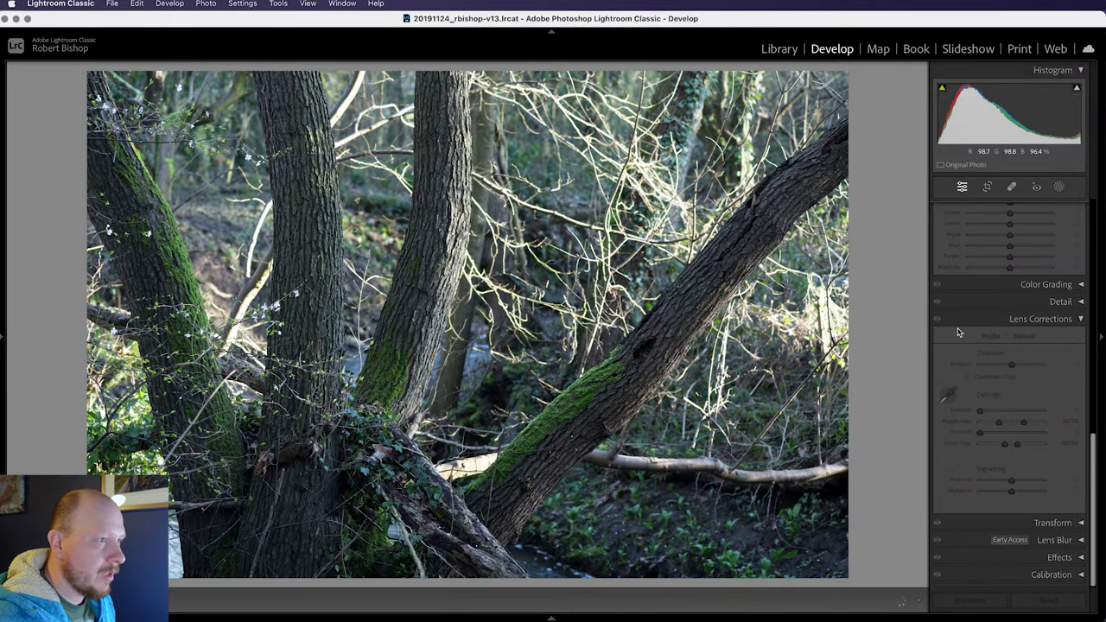
Examine the second trunk's bark and the corner blossoms beside the mossy trunk at close zoom in the following photo.
{"action": "left_click", "coordinate": [298, 240]}
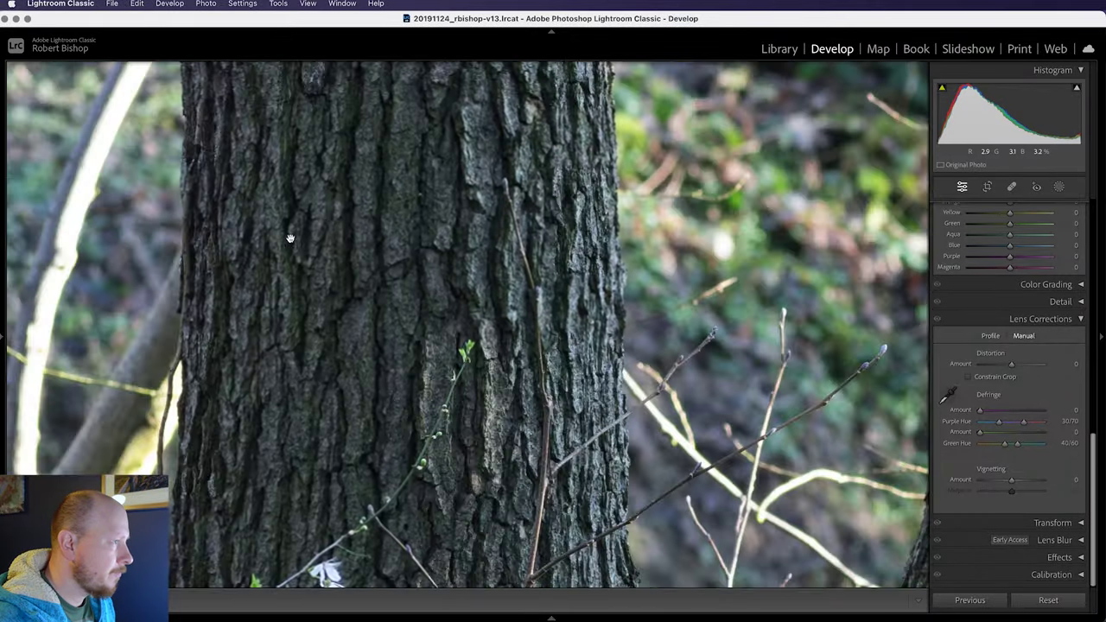
{"action": "left_click_drag", "start_coordinate": [491, 208], "coordinate": [594, 372]}
{"action": "scroll", "coordinate": [594, 371], "scroll_direction": "up", "scroll_amount": 10}
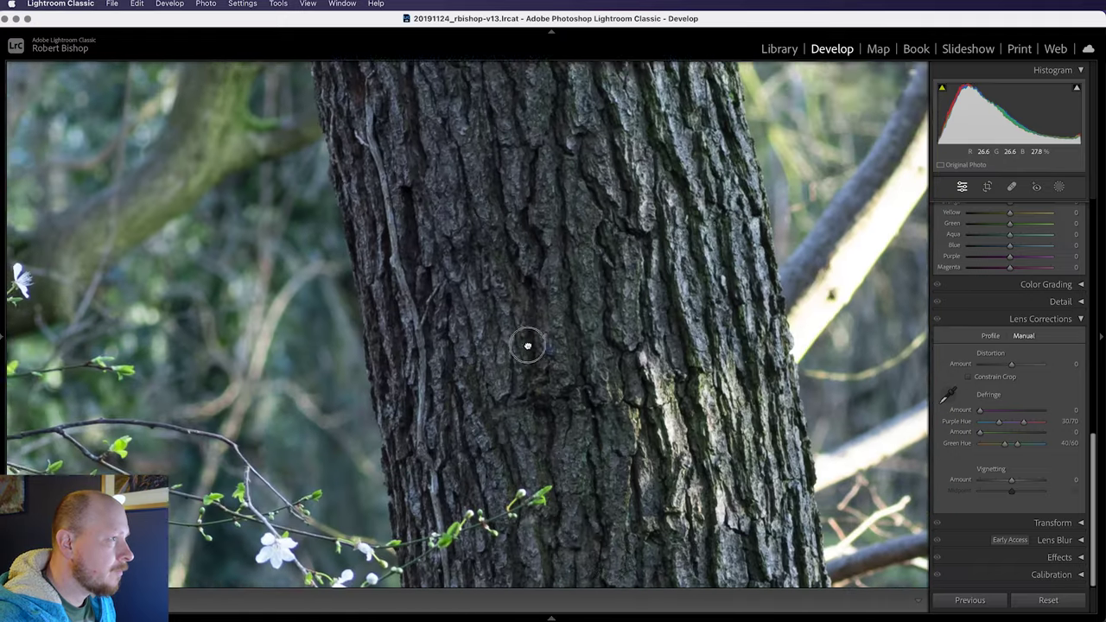
{"action": "scroll", "coordinate": [486, 361], "scroll_direction": "left", "scroll_amount": 15}
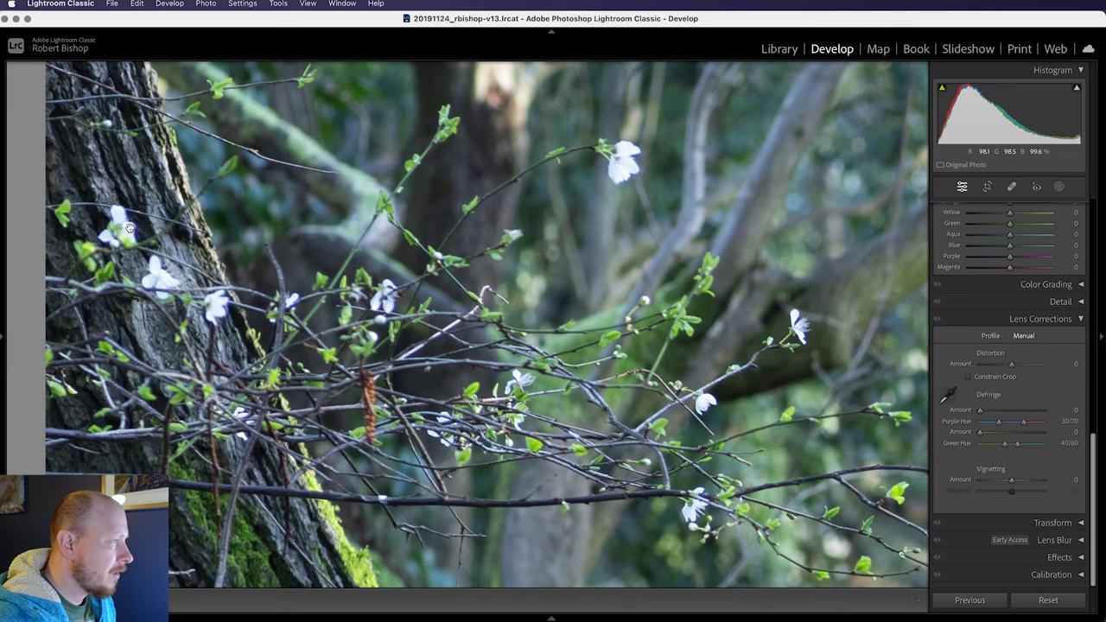
{"action": "left_click_drag", "start_coordinate": [843, 387], "coordinate": [541, 265]}
{"action": "left_click", "coordinate": [551, 271]}
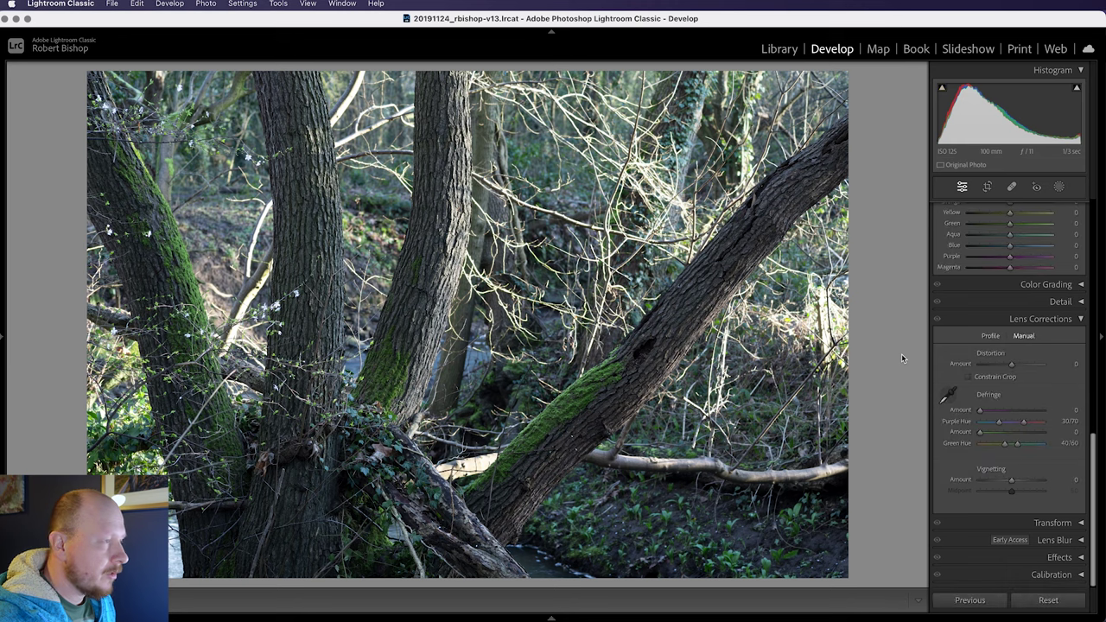
Examine the second trunk's bark at close zoom in the f/11 photo, up to the photo's upper edge.
{"action": "left_click", "coordinate": [316, 257]}
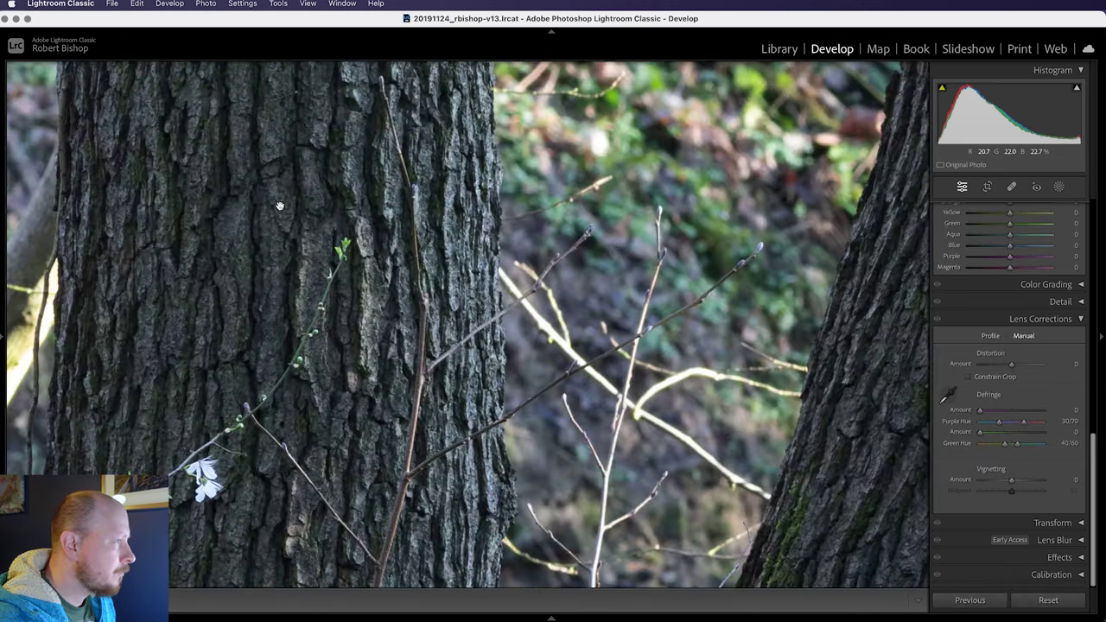
{"action": "left_click_drag", "start_coordinate": [279, 206], "coordinate": [444, 340]}
{"action": "left_click_drag", "start_coordinate": [406, 230], "coordinate": [490, 364]}
{"action": "left_click_drag", "start_coordinate": [464, 199], "coordinate": [486, 378]}
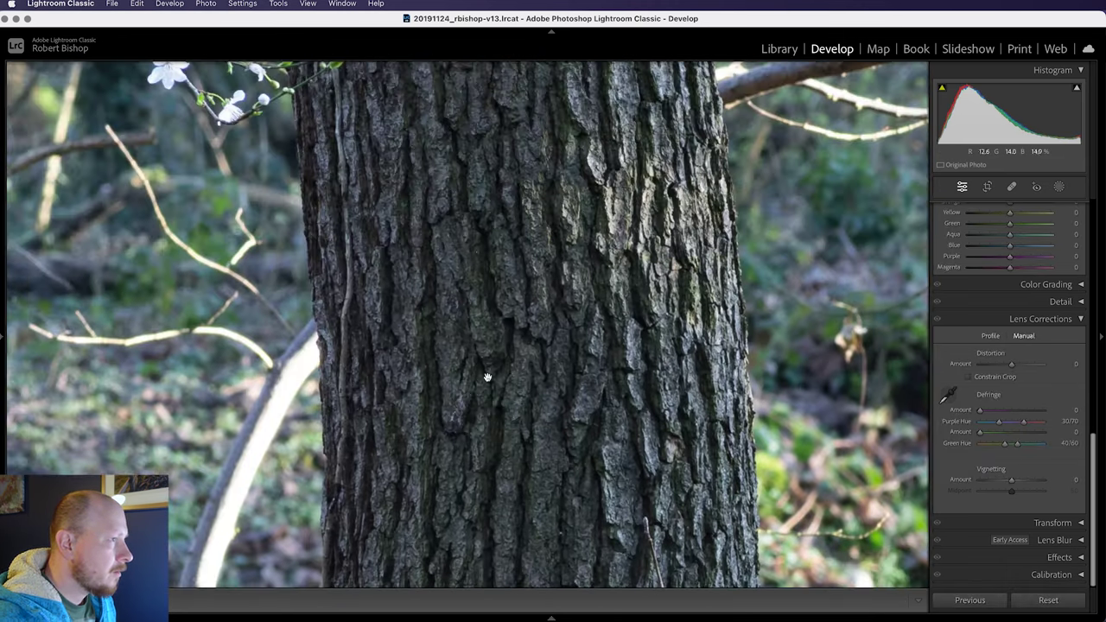
{"action": "left_click_drag", "start_coordinate": [475, 262], "coordinate": [489, 488]}
{"action": "left_click_drag", "start_coordinate": [477, 300], "coordinate": [540, 501]}
{"action": "left_click_drag", "start_coordinate": [484, 225], "coordinate": [534, 505]}
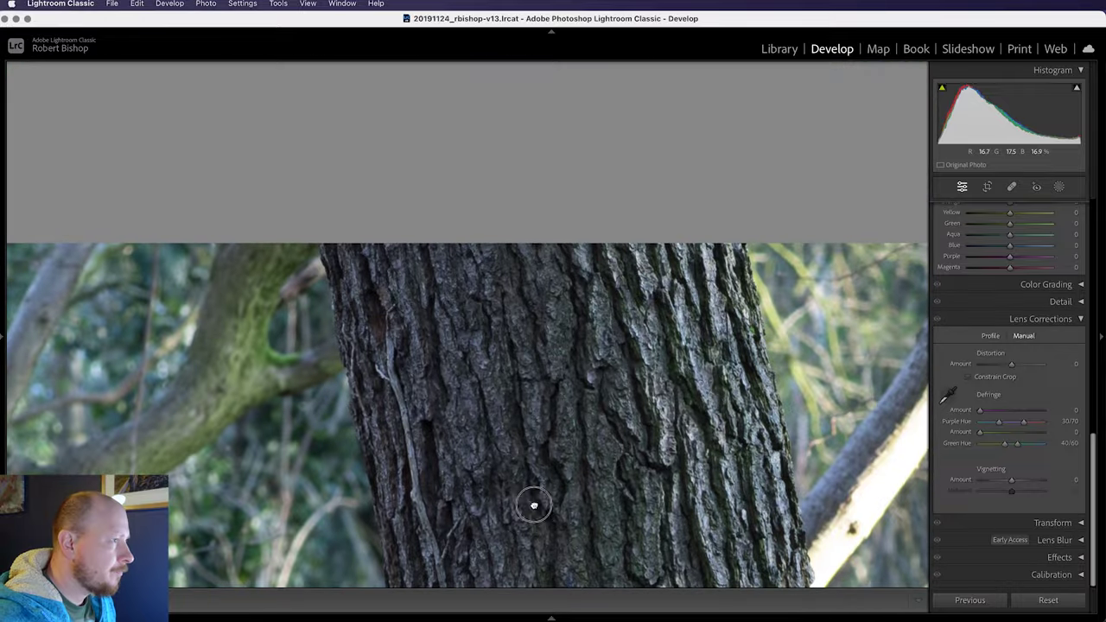
{"action": "mouse_move", "coordinate": [595, 451]}
{"action": "left_mouse_down"}
{"action": "mouse_move", "coordinate": [419, 192]}
{"action": "mouse_move", "coordinate": [525, 285]}
{"action": "mouse_move", "coordinate": [516, 272]}
{"action": "left_mouse_up"}
{"action": "left_click", "coordinate": [677, 350]}
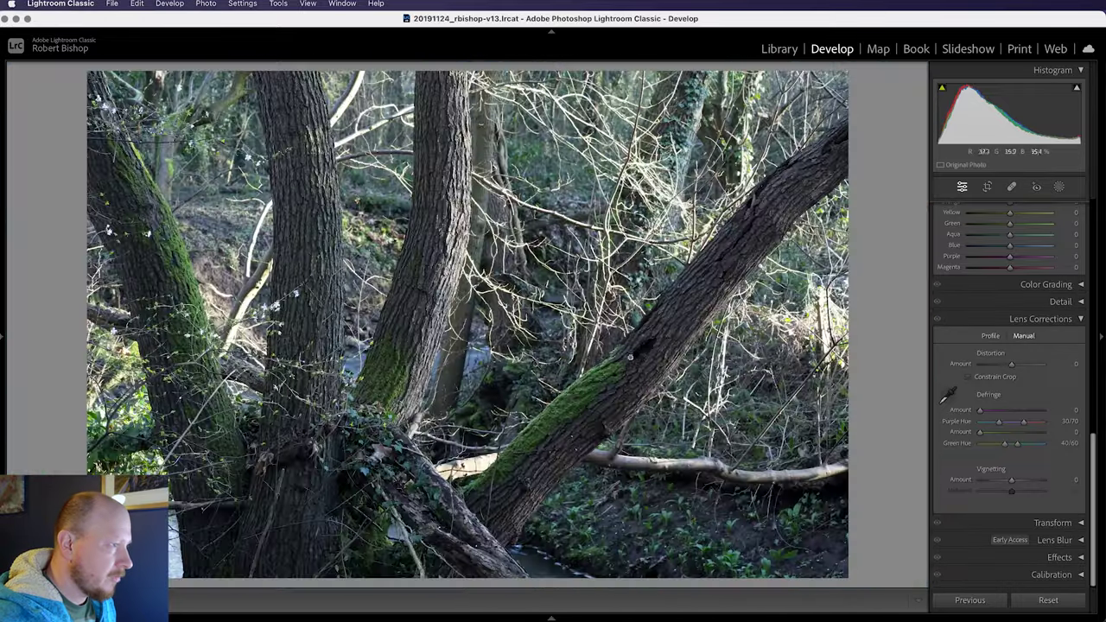
Examine the upper end of the leaning trunk at close zoom in the f/11 photo.
{"action": "left_click", "coordinate": [785, 201]}
{"action": "left_click_drag", "start_coordinate": [832, 173], "coordinate": [599, 355]}
{"action": "left_click_drag", "start_coordinate": [696, 257], "coordinate": [521, 412]}
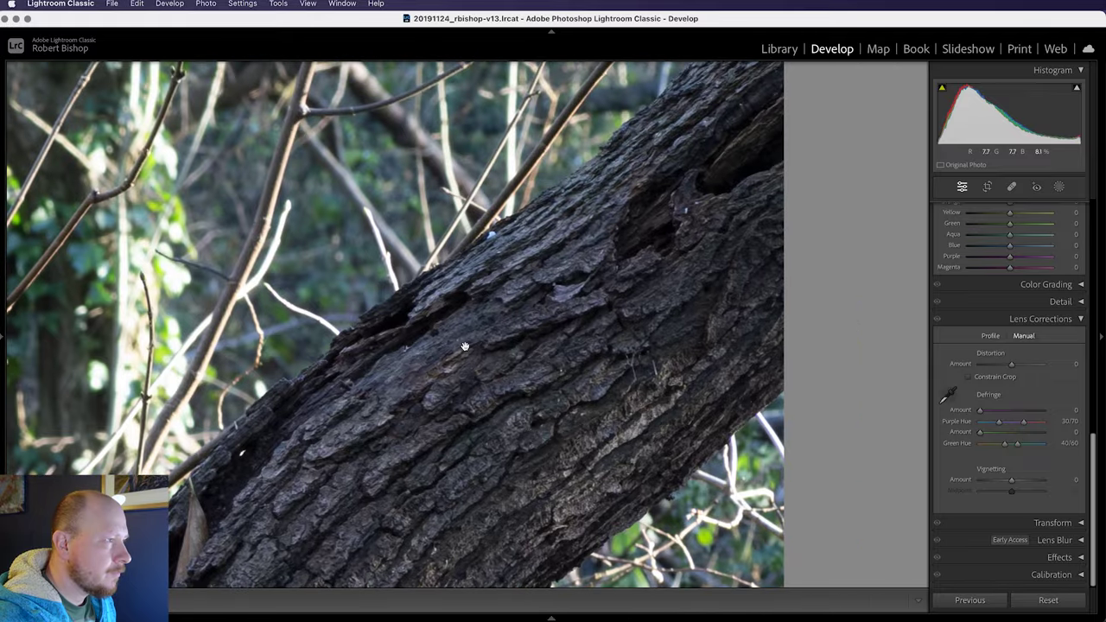
{"action": "left_click_drag", "start_coordinate": [465, 346], "coordinate": [647, 414]}
{"action": "left_click", "coordinate": [647, 415]}
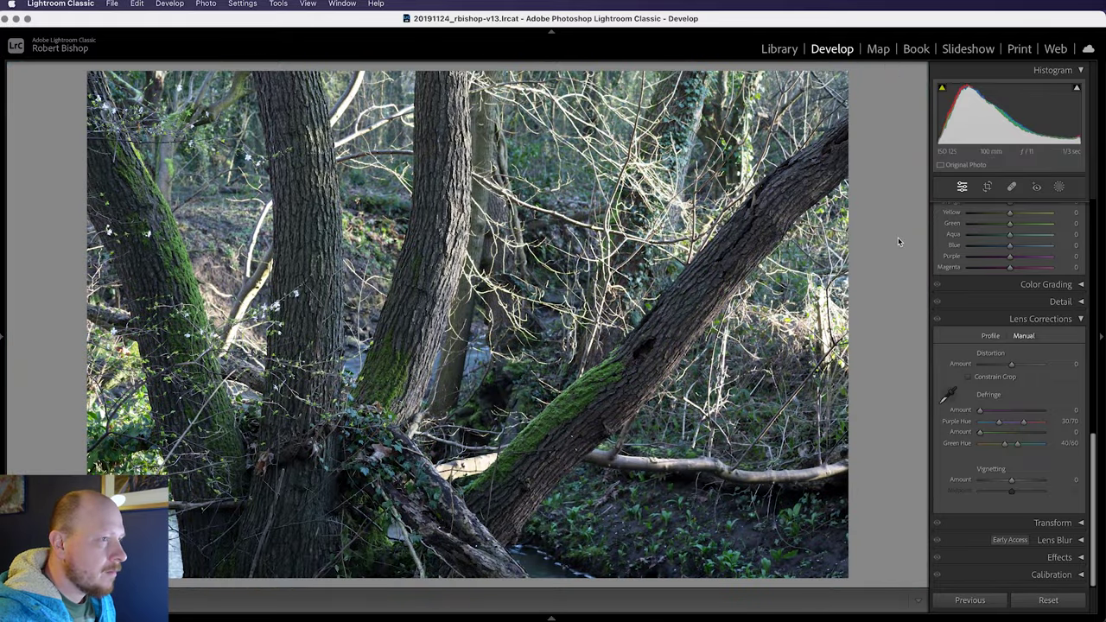
Switch to the f/16 photo and examine the second trunk's bark and its surroundings at close zoom.
{"action": "key", "text": "Right"}
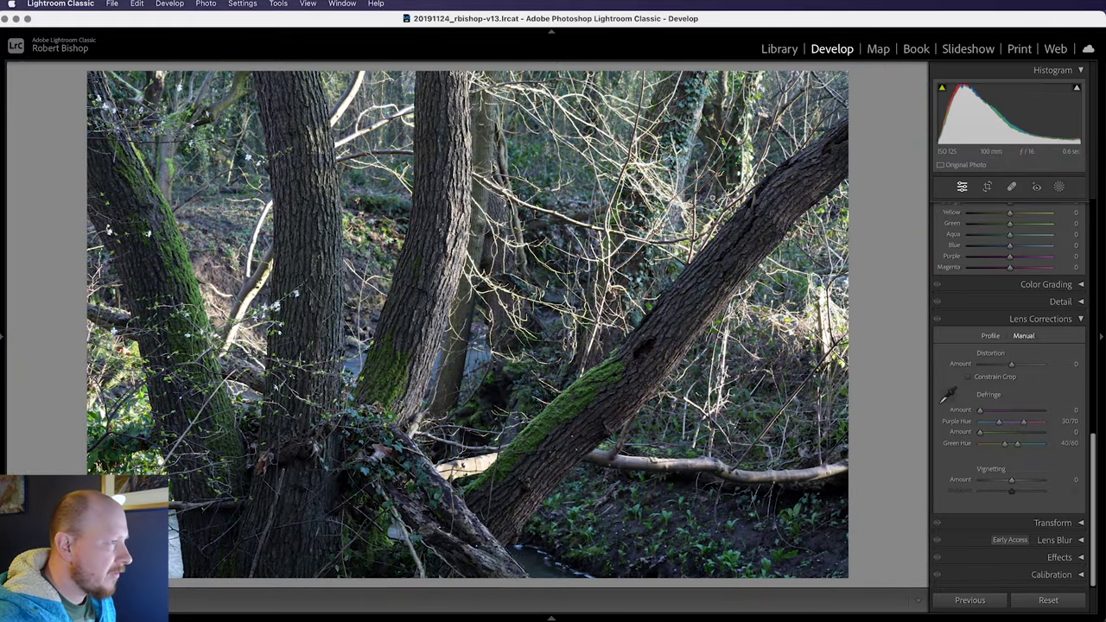
{"action": "left_click", "coordinate": [324, 229]}
{"action": "left_click_drag", "start_coordinate": [288, 187], "coordinate": [555, 350]}
{"action": "left_click_drag", "start_coordinate": [530, 247], "coordinate": [608, 339]}
{"action": "left_click_drag", "start_coordinate": [637, 400], "coordinate": [627, 441]}
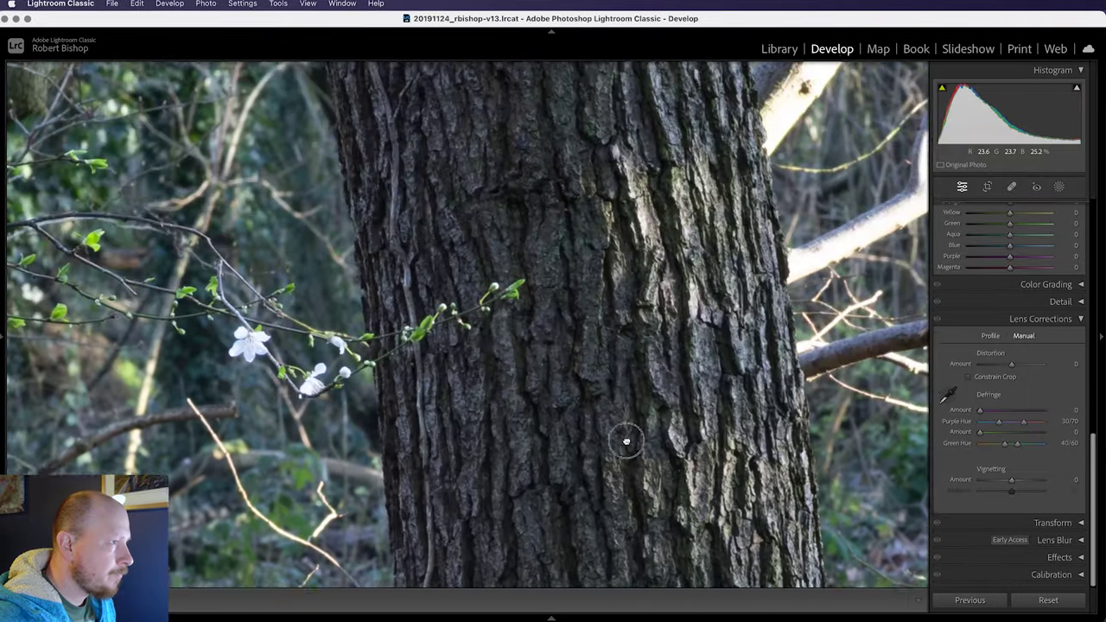
{"action": "left_click_drag", "start_coordinate": [548, 225], "coordinate": [640, 268]}
{"action": "left_click_drag", "start_coordinate": [745, 303], "coordinate": [356, 288]}
{"action": "left_click", "coordinate": [356, 288]}
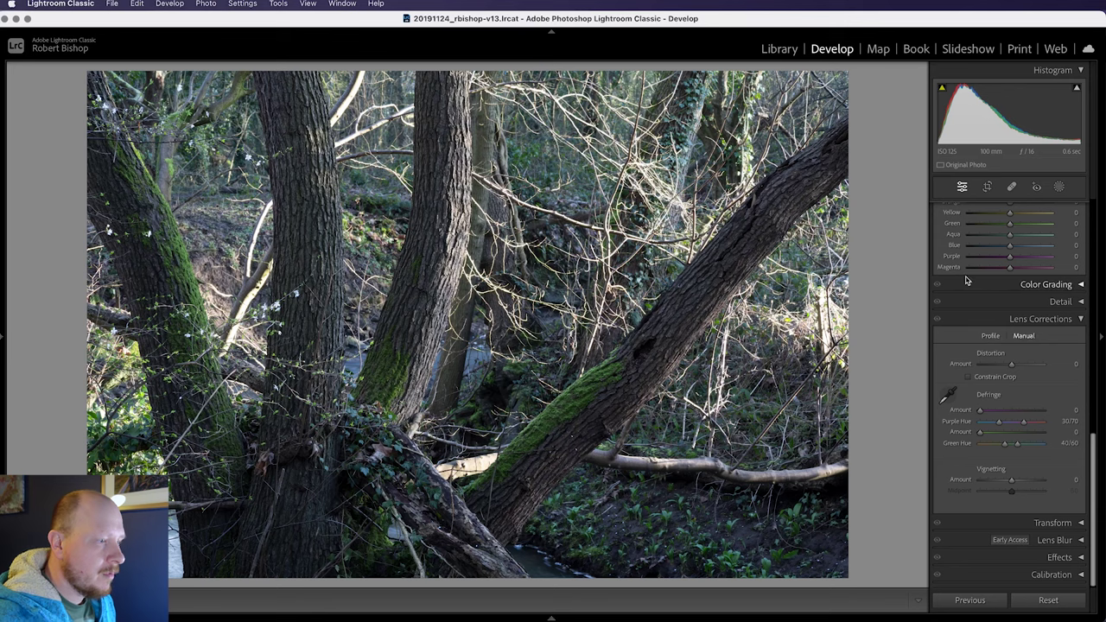
Switch to the photo after the f/16 shot and examine the second trunk's bark at close zoom, up to the upper edge.
{"action": "key", "text": "Right"}
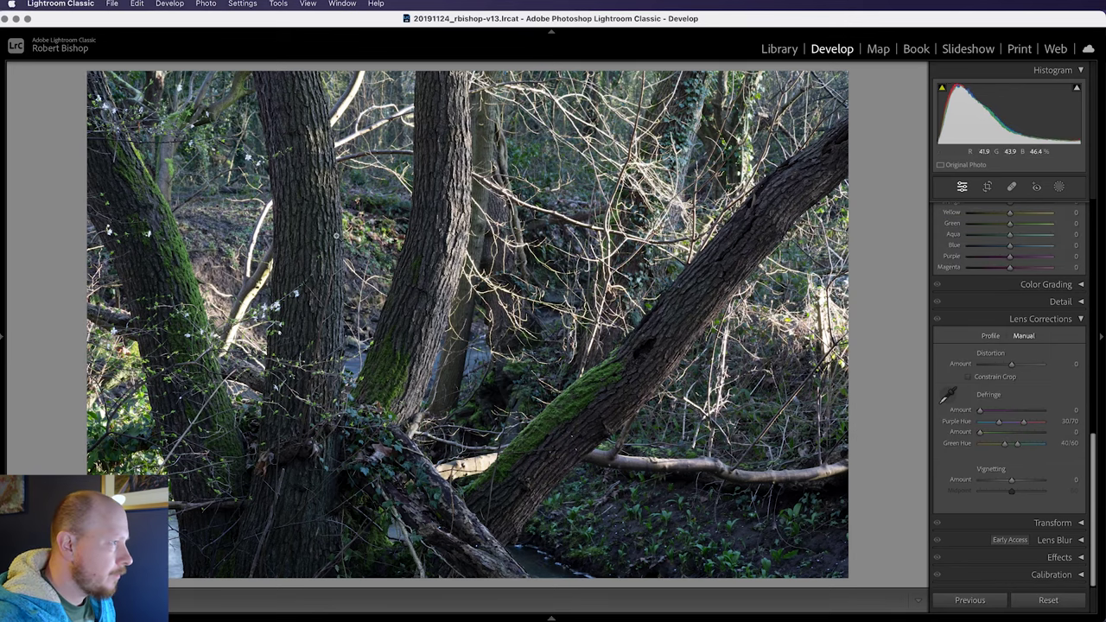
{"action": "left_click", "coordinate": [308, 249]}
{"action": "left_click_drag", "start_coordinate": [337, 226], "coordinate": [665, 443]}
{"action": "left_click_drag", "start_coordinate": [568, 190], "coordinate": [602, 406]}
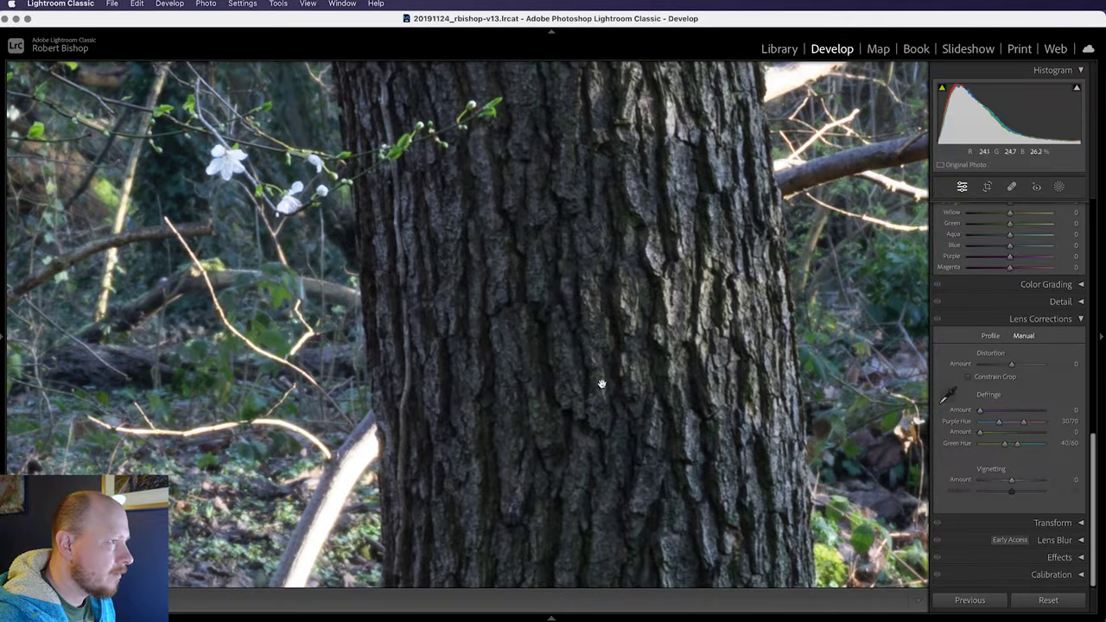
{"action": "left_click_drag", "start_coordinate": [577, 268], "coordinate": [597, 496]}
{"action": "left_click_drag", "start_coordinate": [548, 263], "coordinate": [580, 496]}
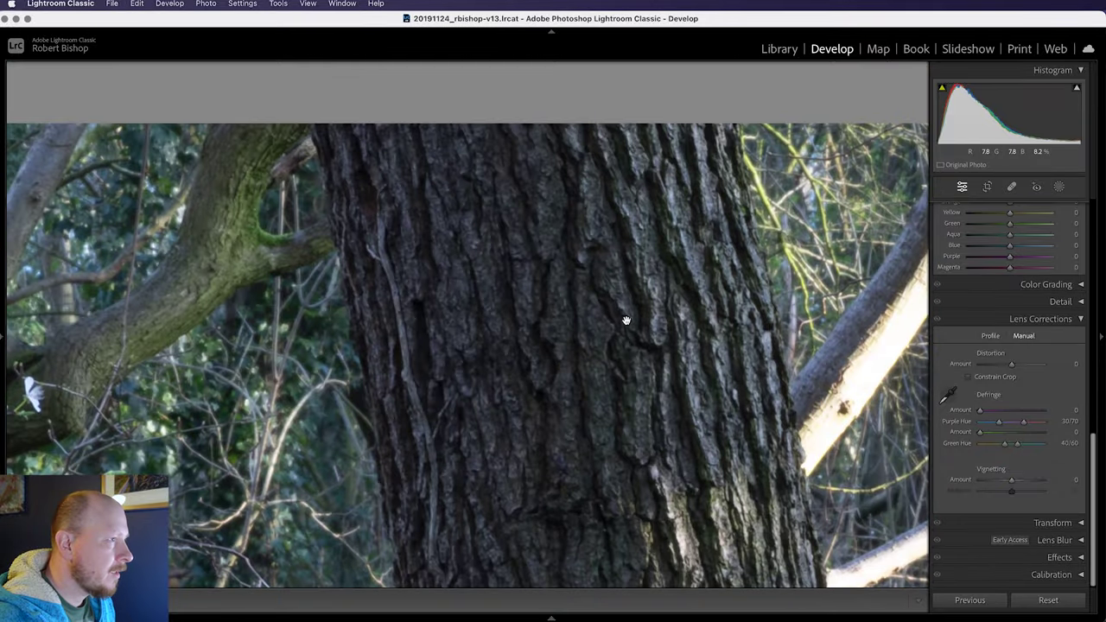
Examine the bark of the middle trunk and the bright branches around it at close zoom in the same photo.
{"action": "key", "text": "Right"}
{"action": "key", "text": "Right"}
{"action": "key", "text": "Right"}
{"action": "key", "text": "Right"}
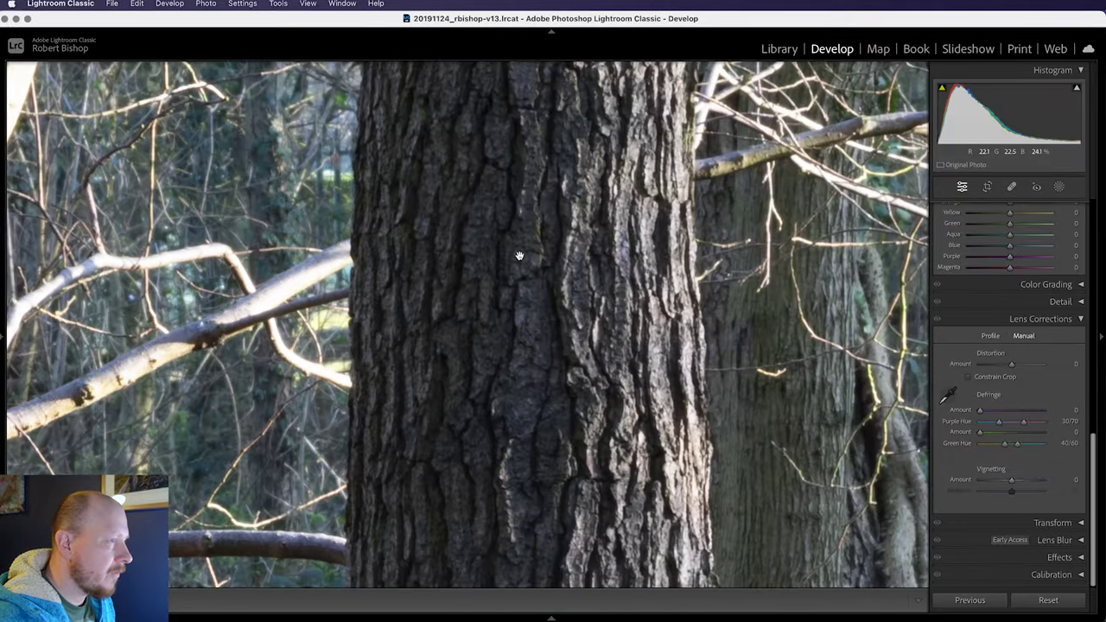
{"action": "key", "text": "Right"}
{"action": "left_click", "coordinate": [411, 382]}
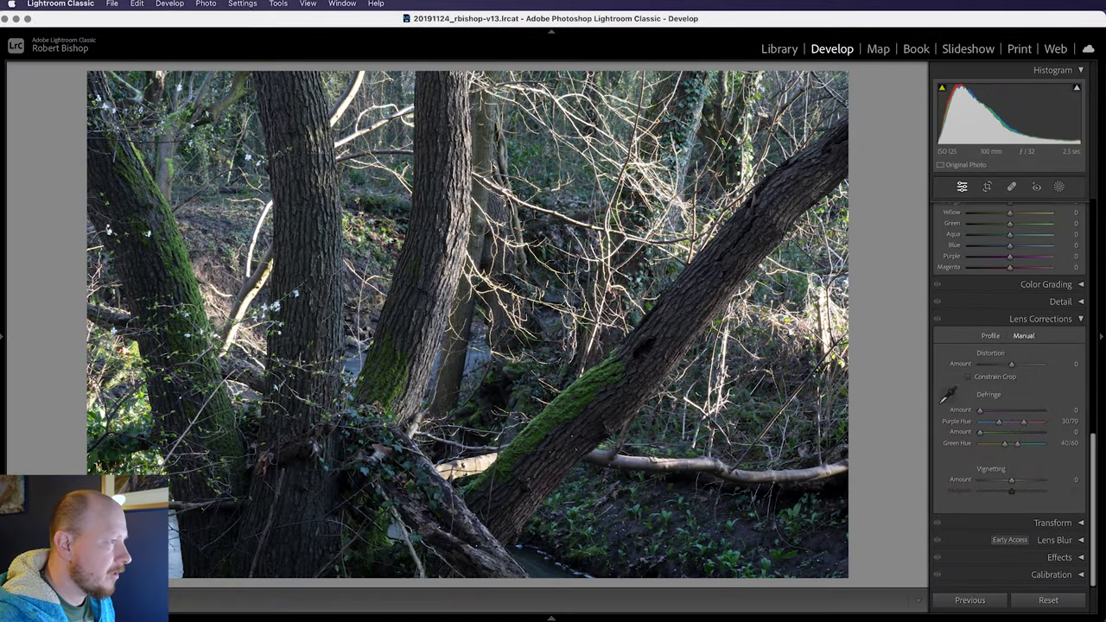
Examine the second trunk's bark at close zoom in the f/32 photo, up to the upper edge, and return to the full view.
{"action": "left_click", "coordinate": [314, 250]}
{"action": "left_click_drag", "start_coordinate": [323, 215], "coordinate": [542, 397]}
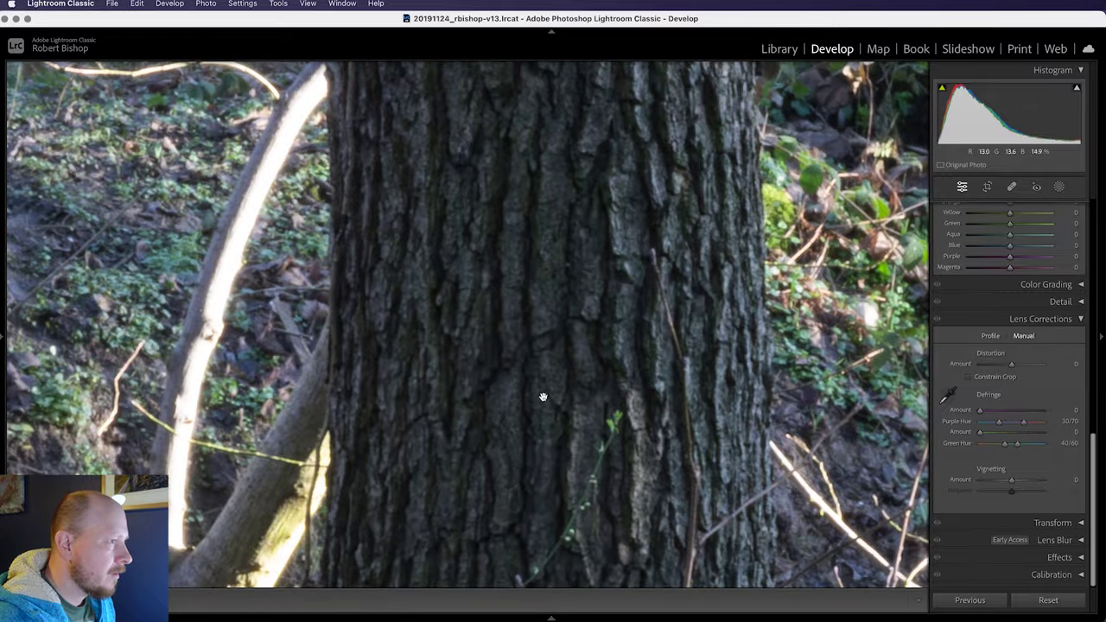
{"action": "left_click_drag", "start_coordinate": [613, 242], "coordinate": [676, 373]}
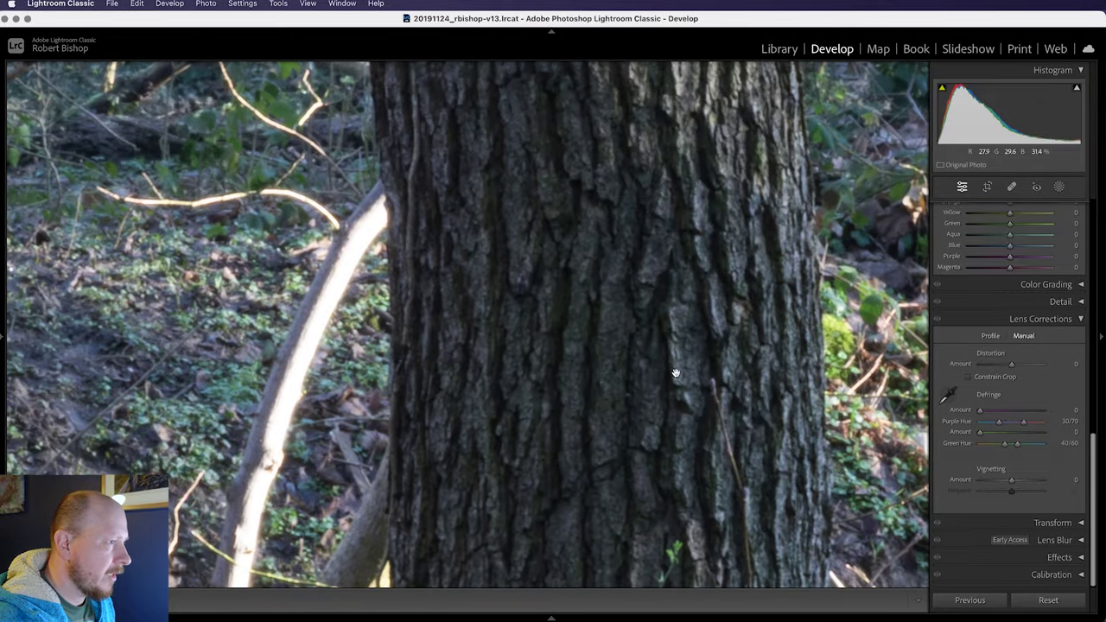
{"action": "left_click_drag", "start_coordinate": [541, 237], "coordinate": [548, 457]}
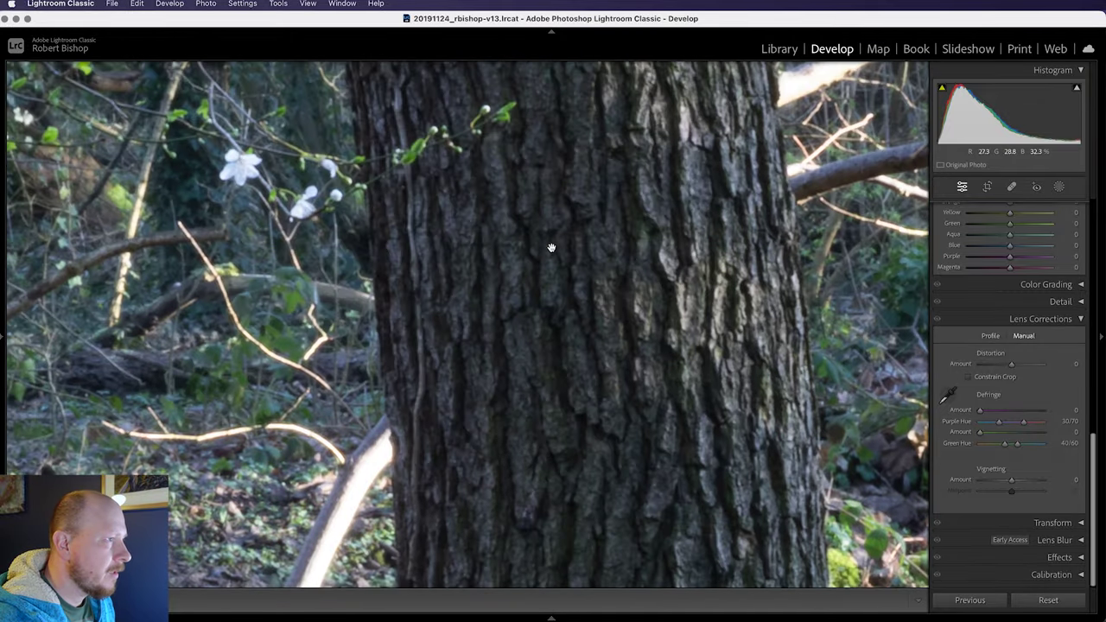
{"action": "left_click_drag", "start_coordinate": [548, 244], "coordinate": [612, 462]}
{"action": "left_click_drag", "start_coordinate": [553, 208], "coordinate": [560, 428]}
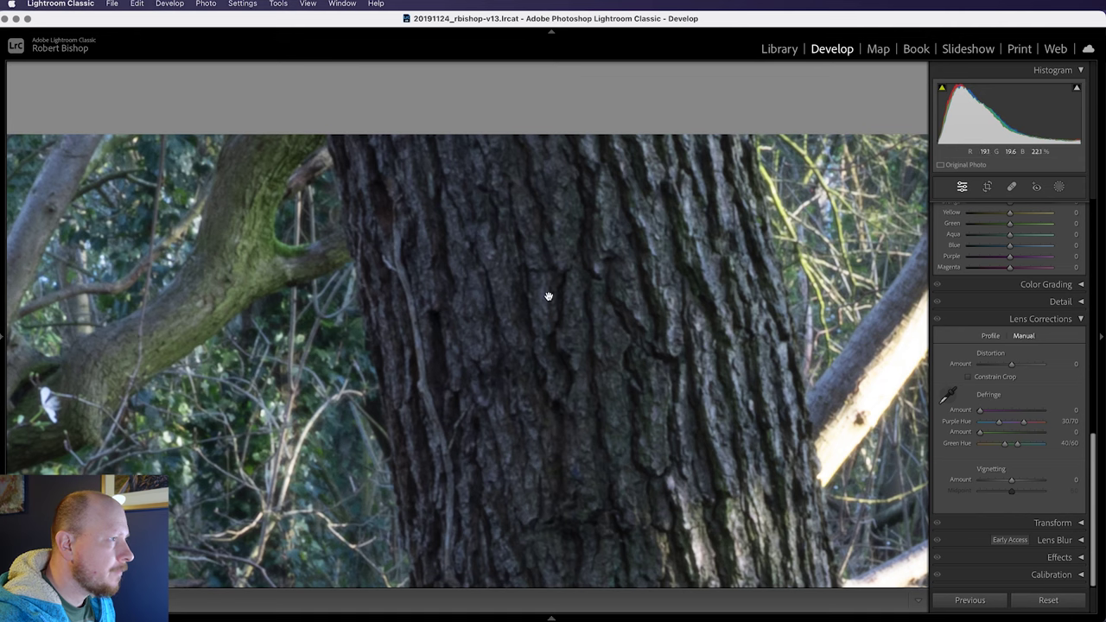
{"action": "left_click", "coordinate": [477, 339]}
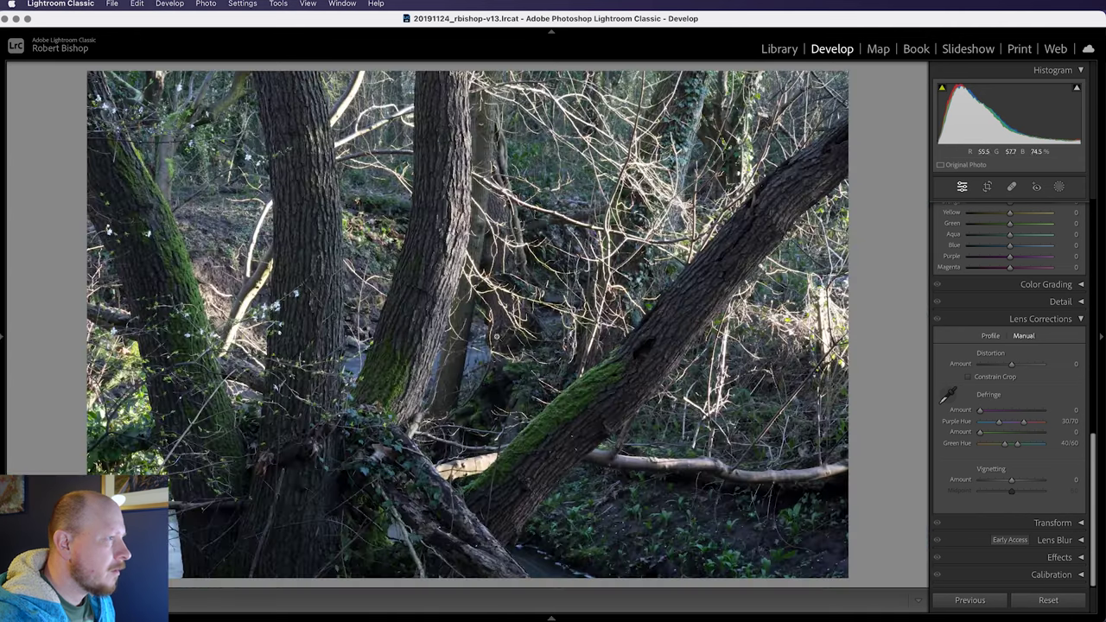